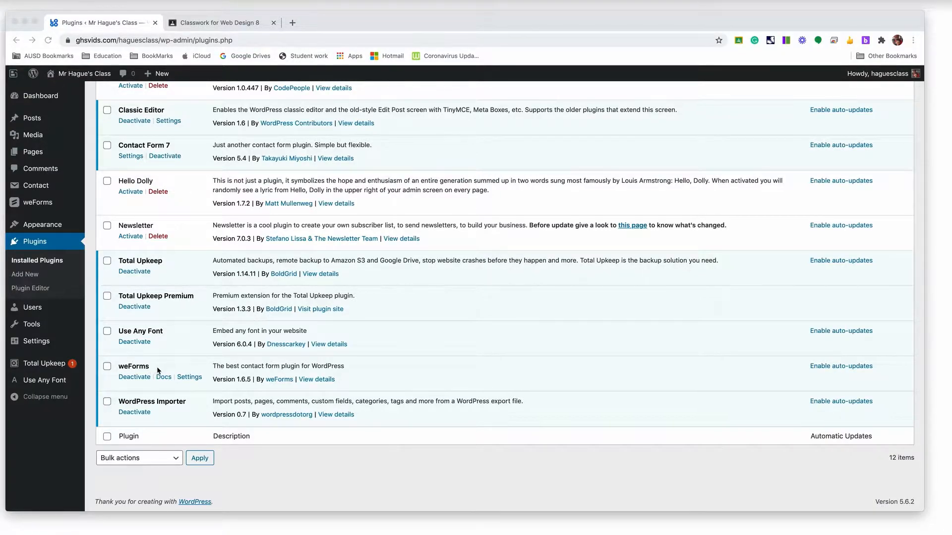
- Search the WordPress plugin directory for "weforms"
click(24, 275)
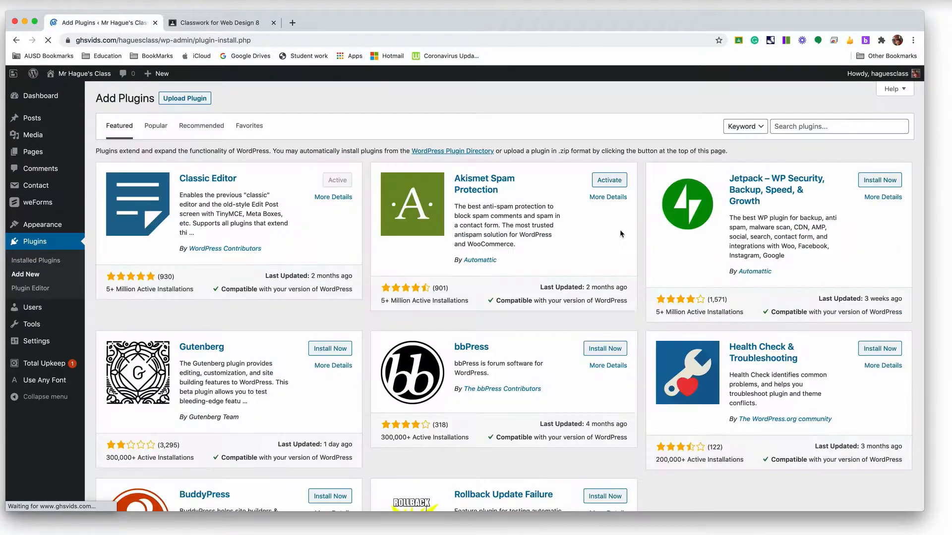
click(824, 128)
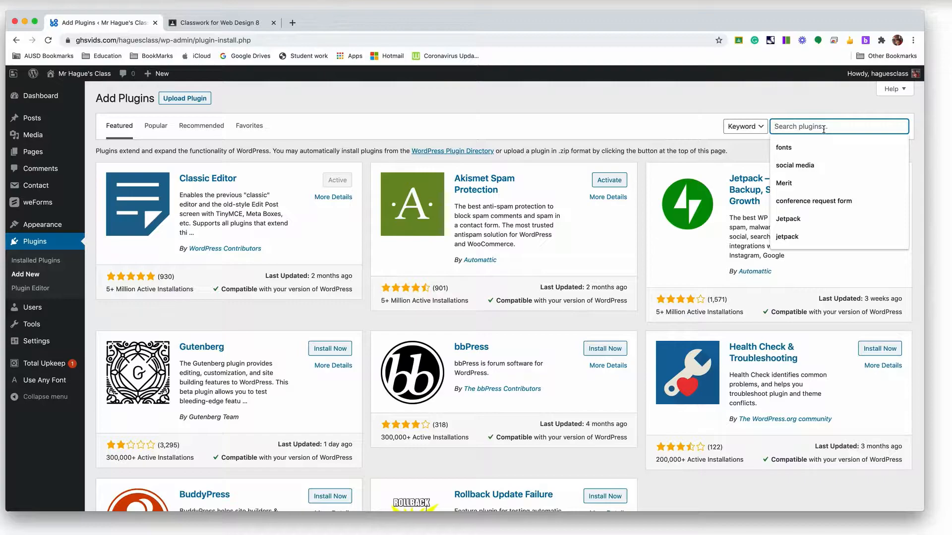
text(weforms)
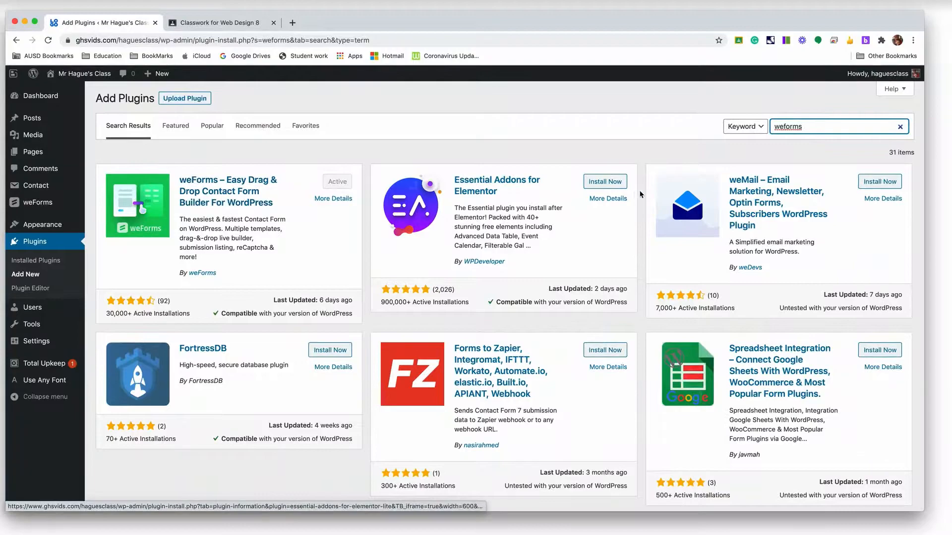
- Search the plugin directory for "wpforms", and install and activate Contact Form by WPForms
drag(804, 127, 743, 125)
text(wp)
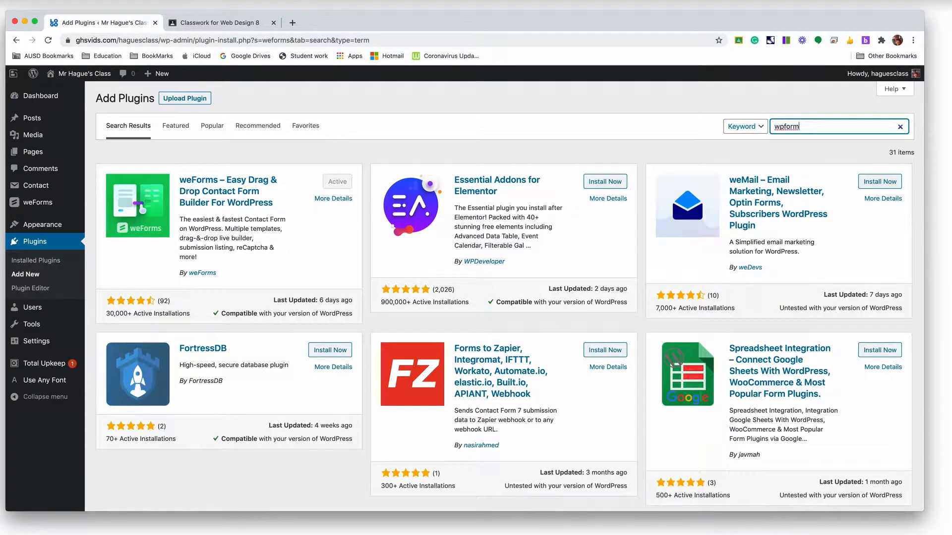
text(forms)
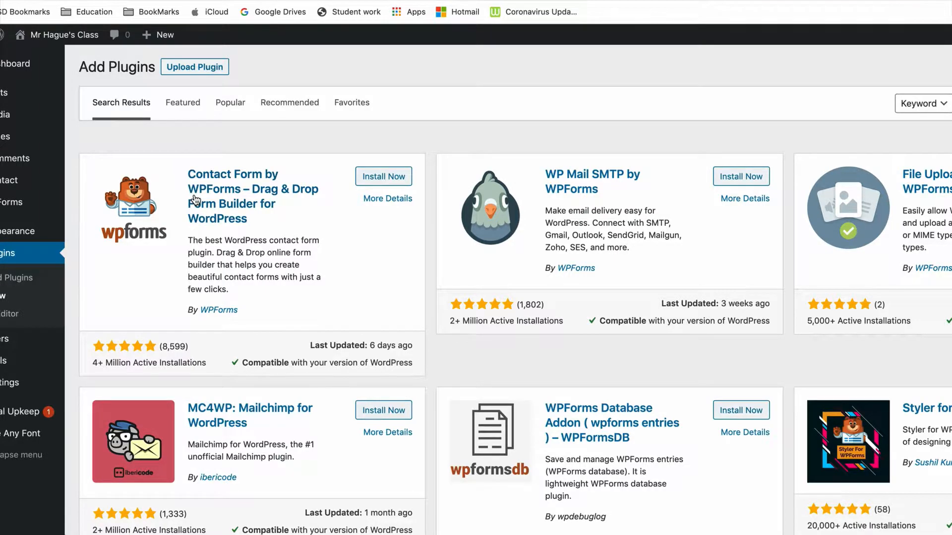
click(390, 182)
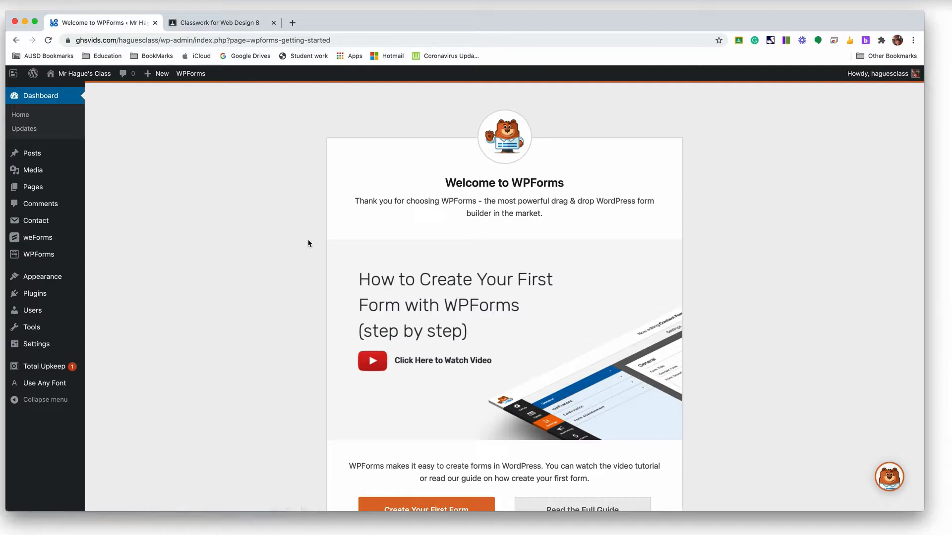
- Create a new weForms form from the default Contact Form template
scroll(308, 242, down, 10)
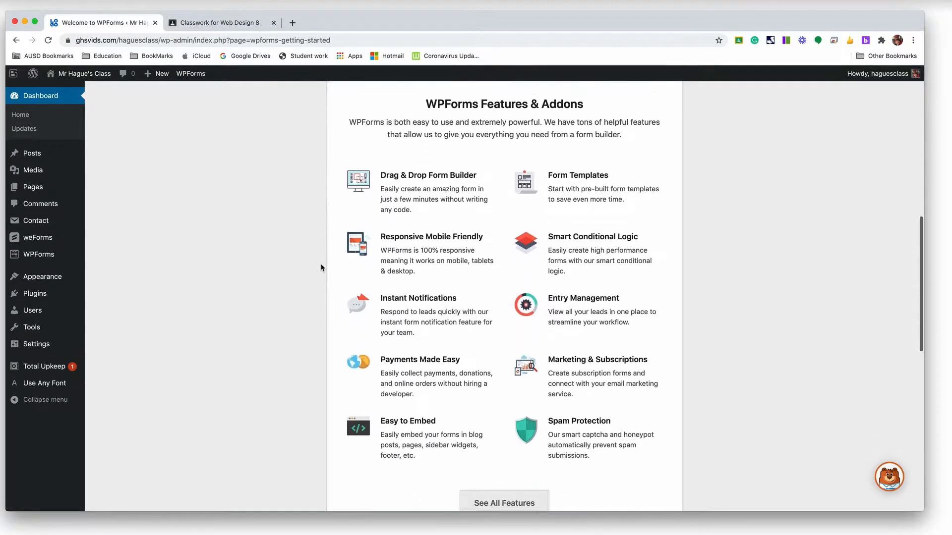
scroll(321, 267, up, 10)
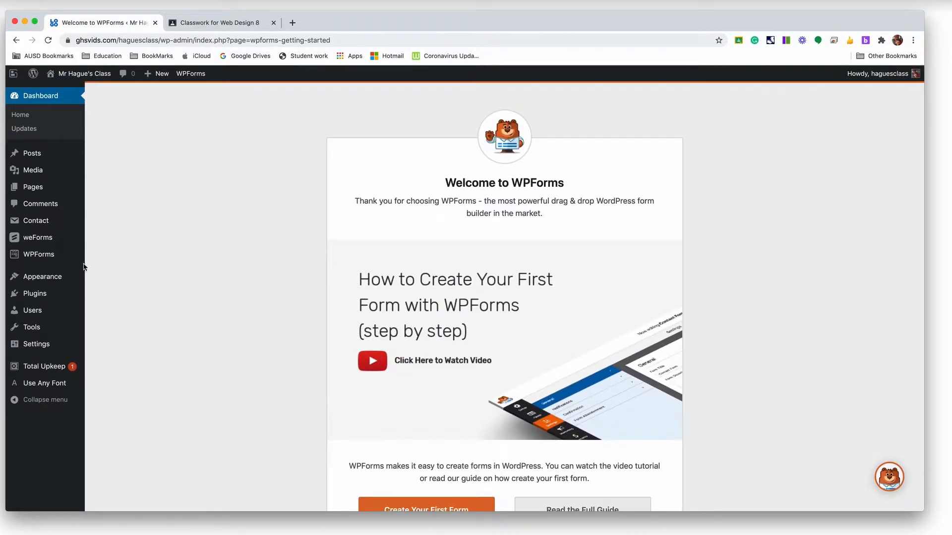
mouse_move(24, 244)
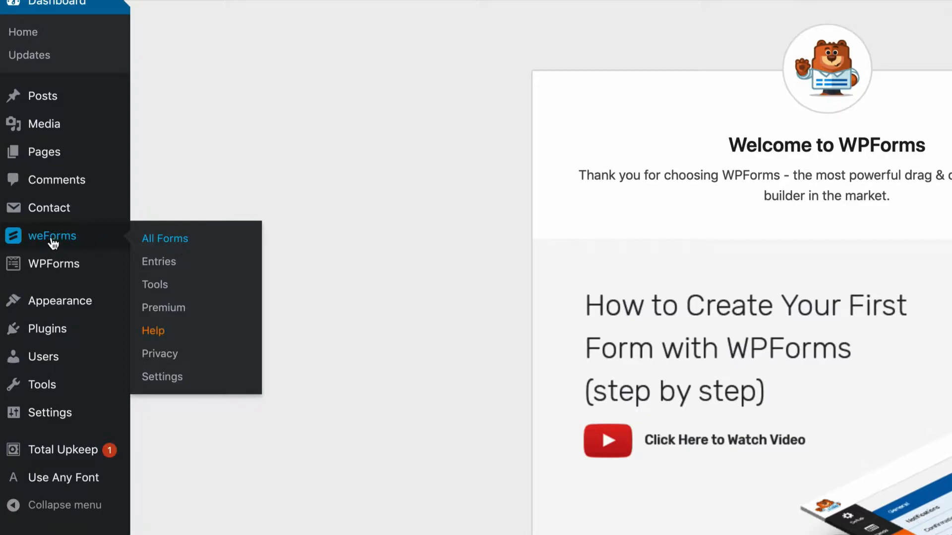
click(155, 243)
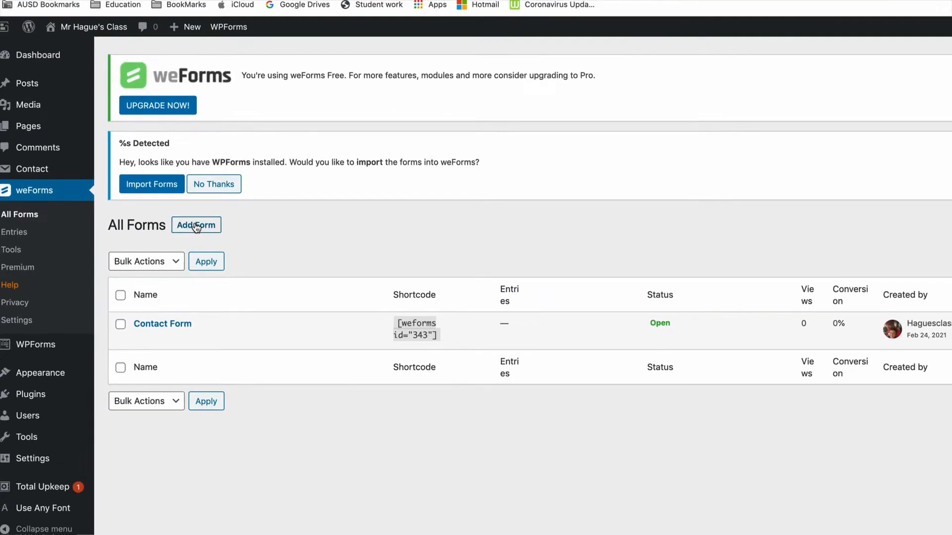
click(196, 226)
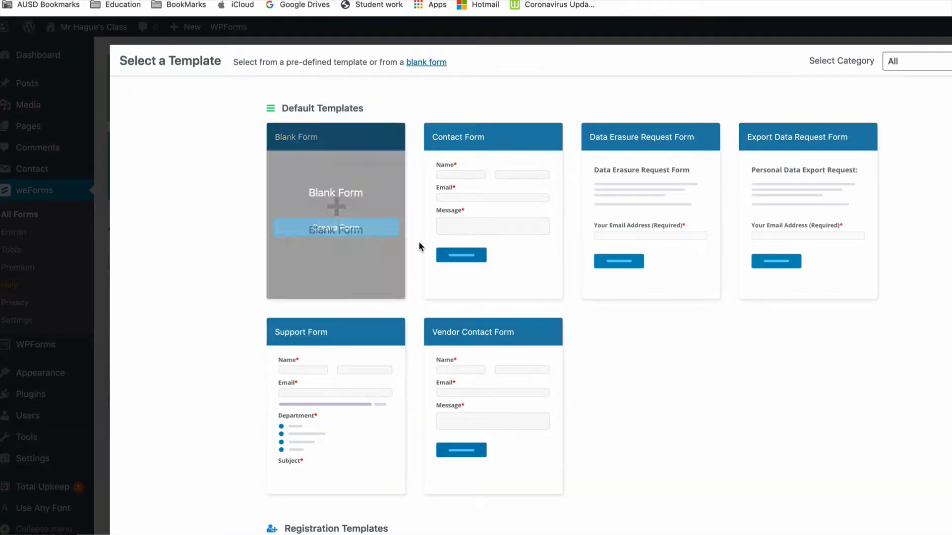
mouse_move(539, 160)
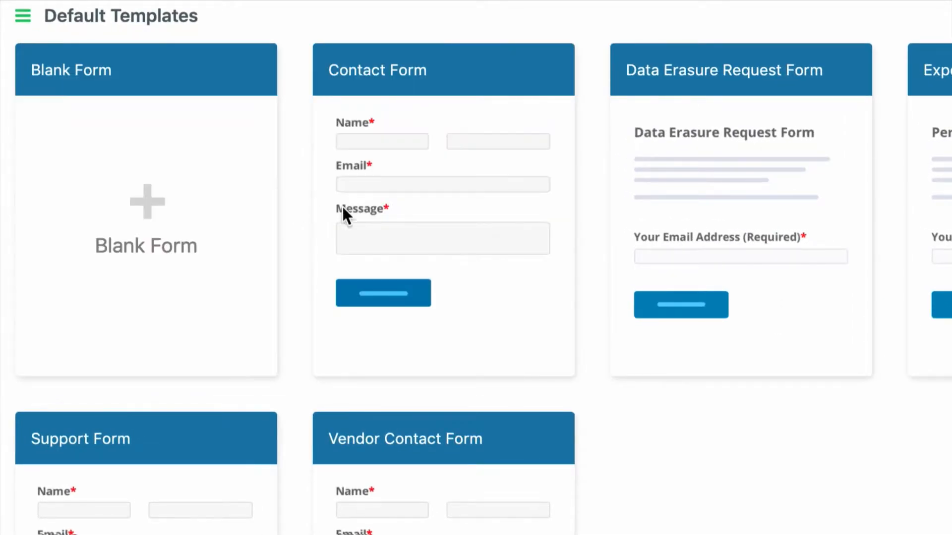
mouse_move(227, 204)
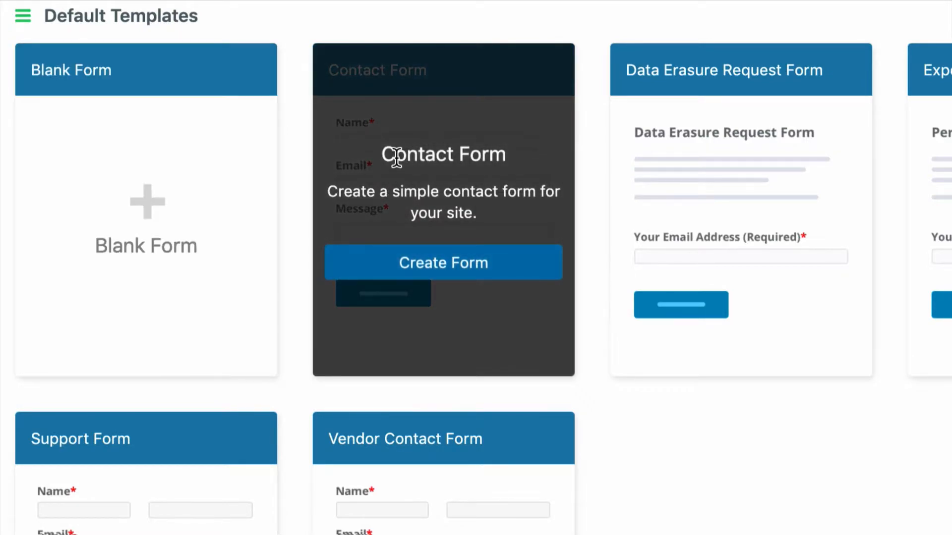
click(445, 267)
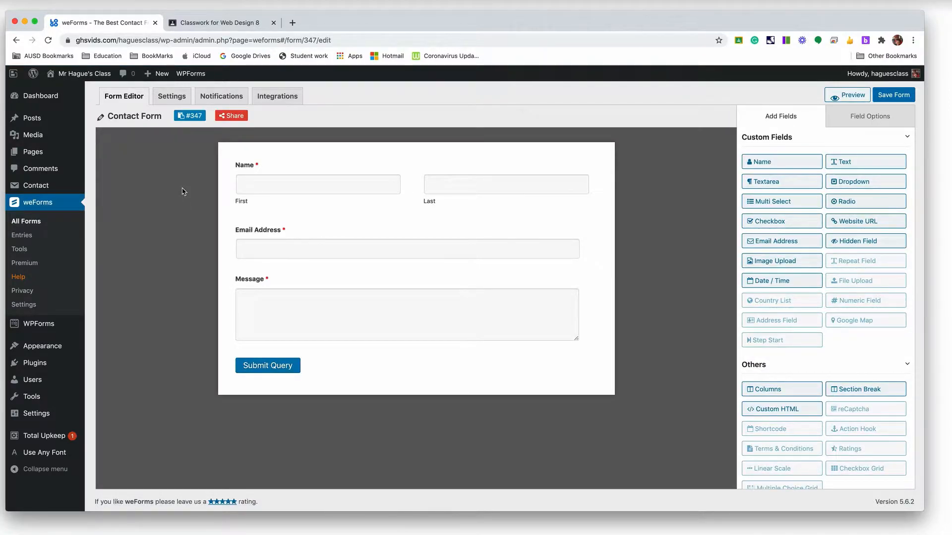
- Delete the Message field and the Name field from the contact form, confirming each deletion
mouse_move(382, 304)
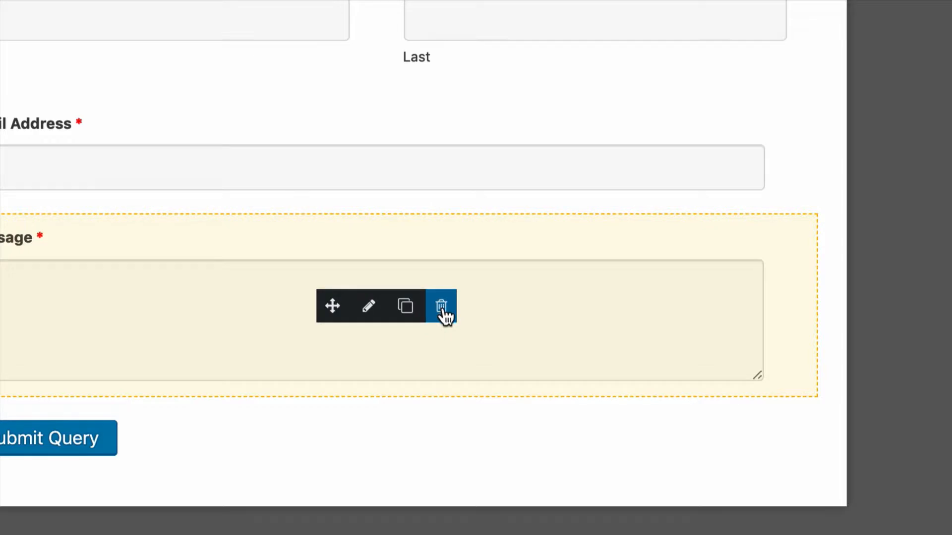
click(442, 311)
click(433, 371)
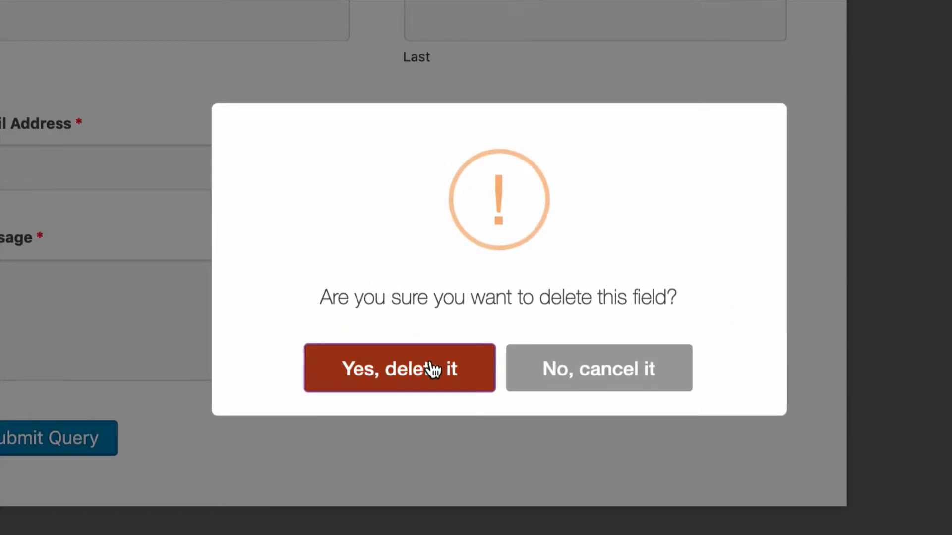
mouse_move(226, 159)
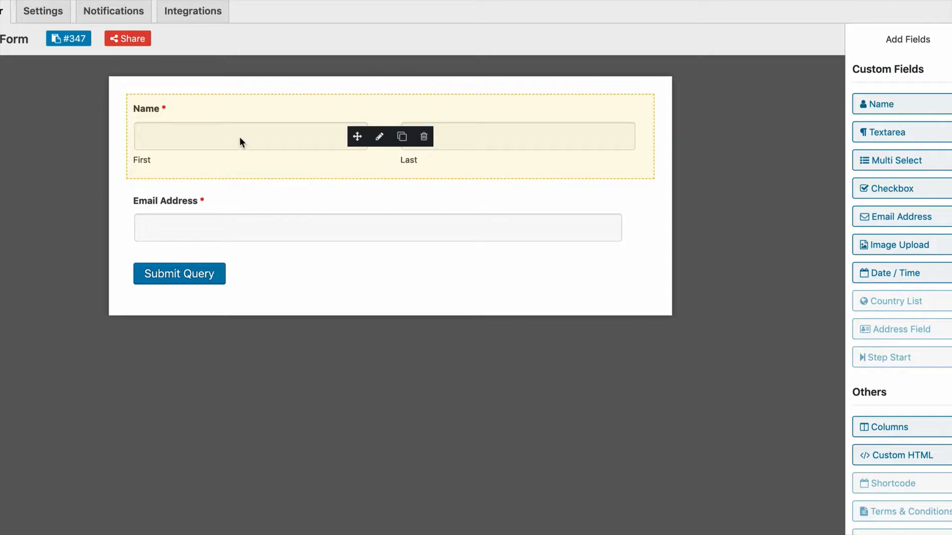
click(424, 136)
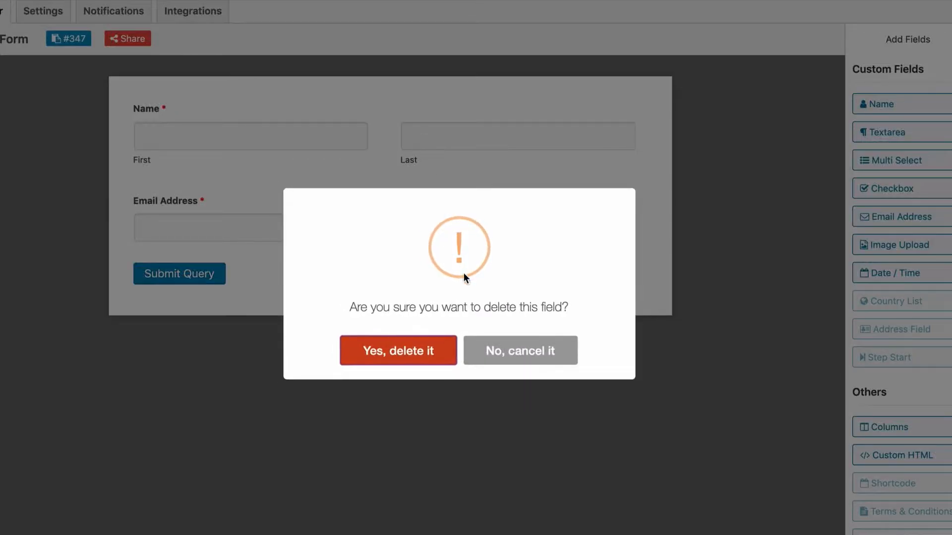
click(399, 351)
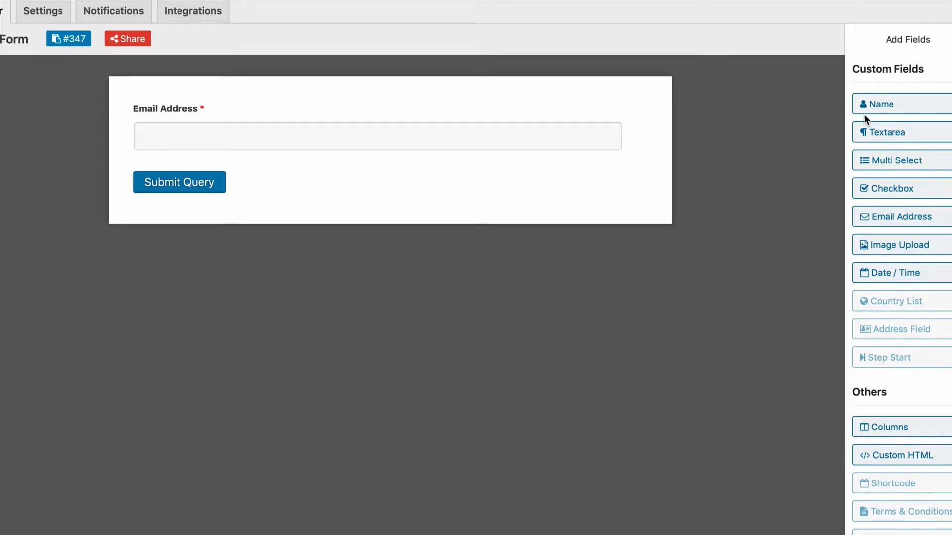
click(892, 105)
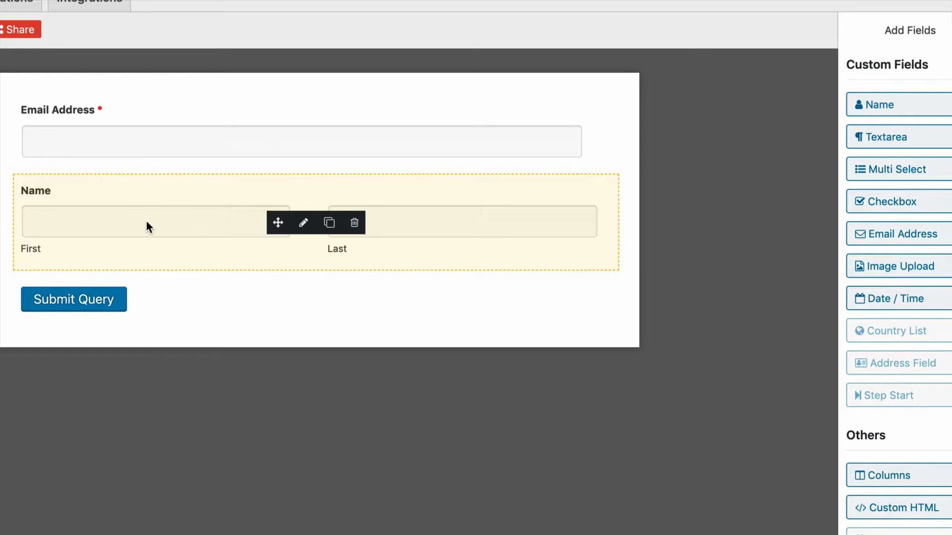
click(355, 223)
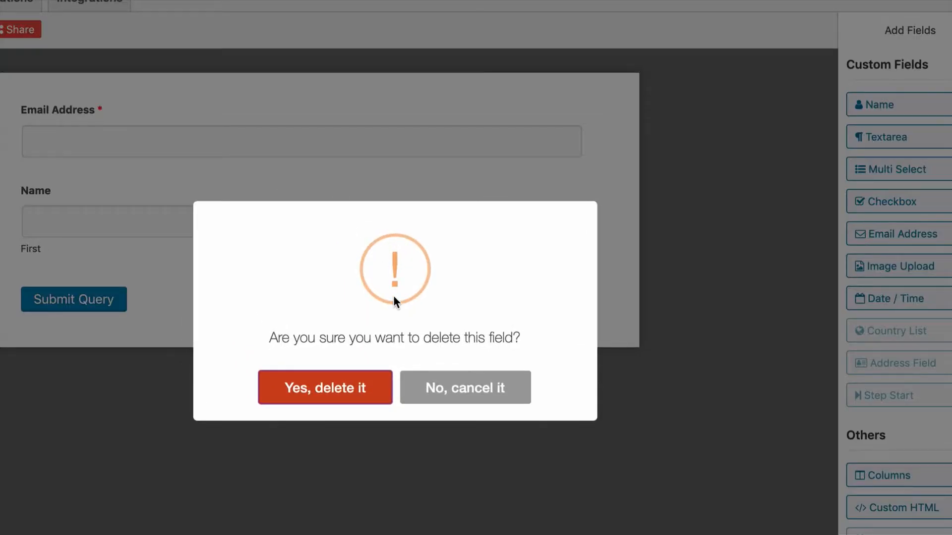
click(366, 401)
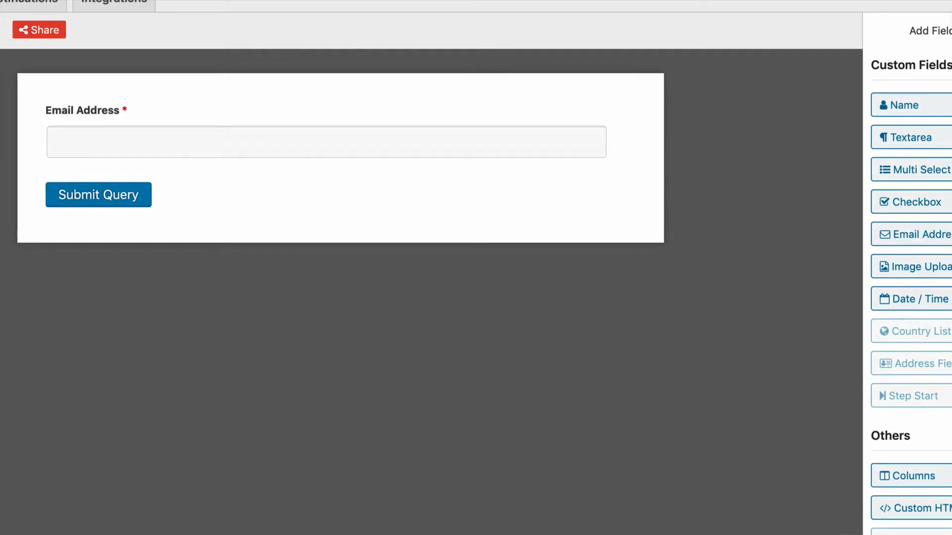
- Add a Text field to the form and move it above the Email Address field
drag(951, 112, 442, 133)
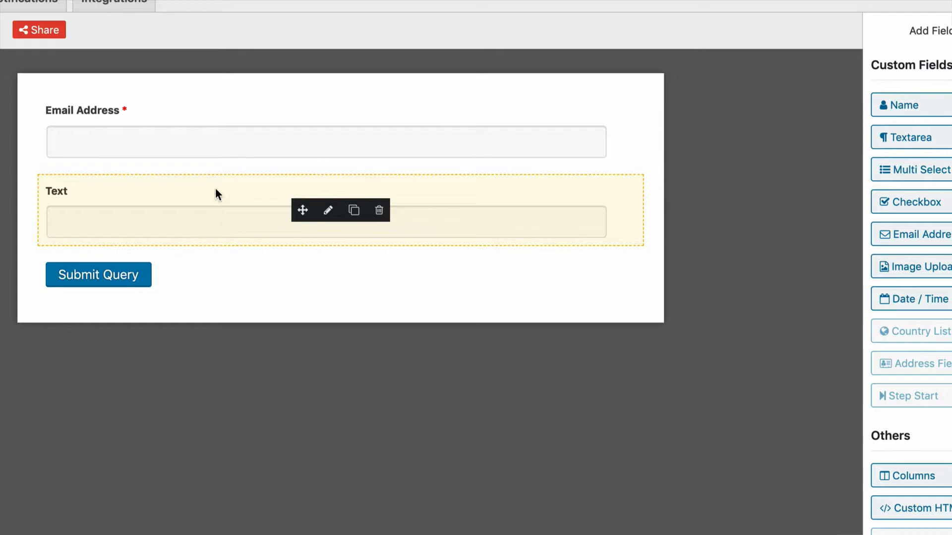
drag(216, 201, 213, 134)
click(177, 217)
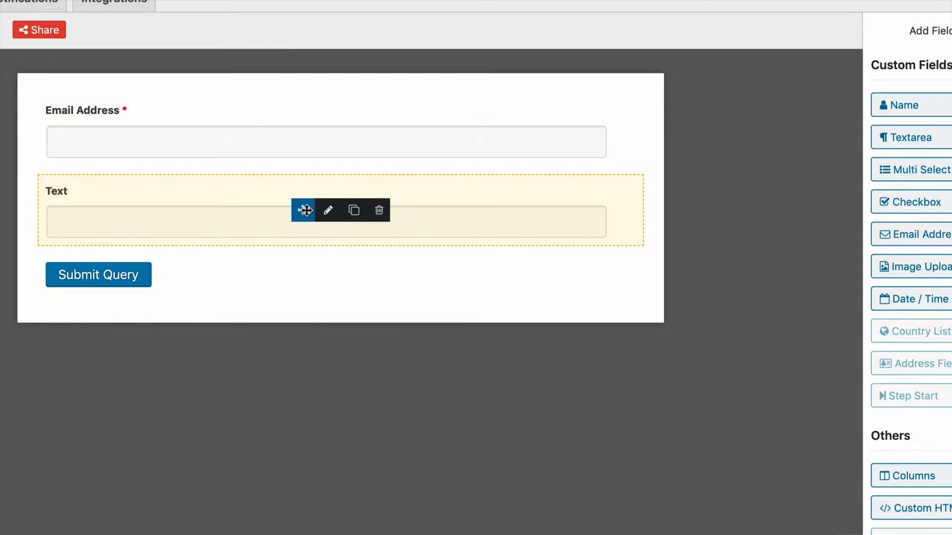
drag(251, 198, 252, 157)
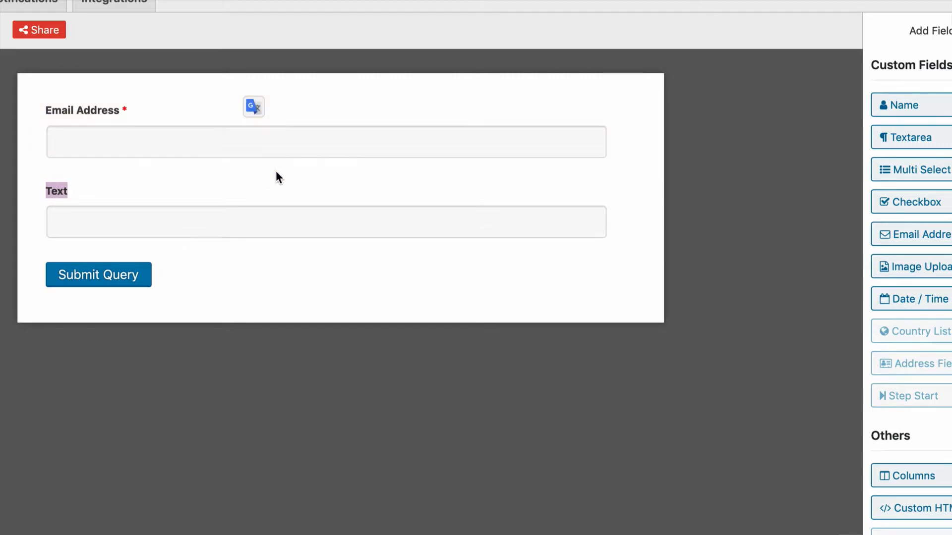
drag(302, 210, 302, 120)
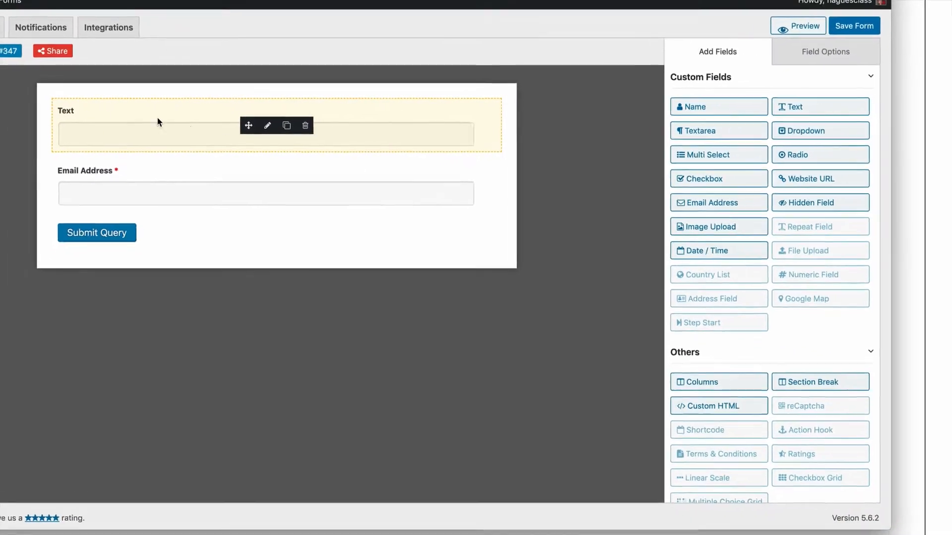
- Change the new text field's label to "Full Name" in its field options
click(267, 126)
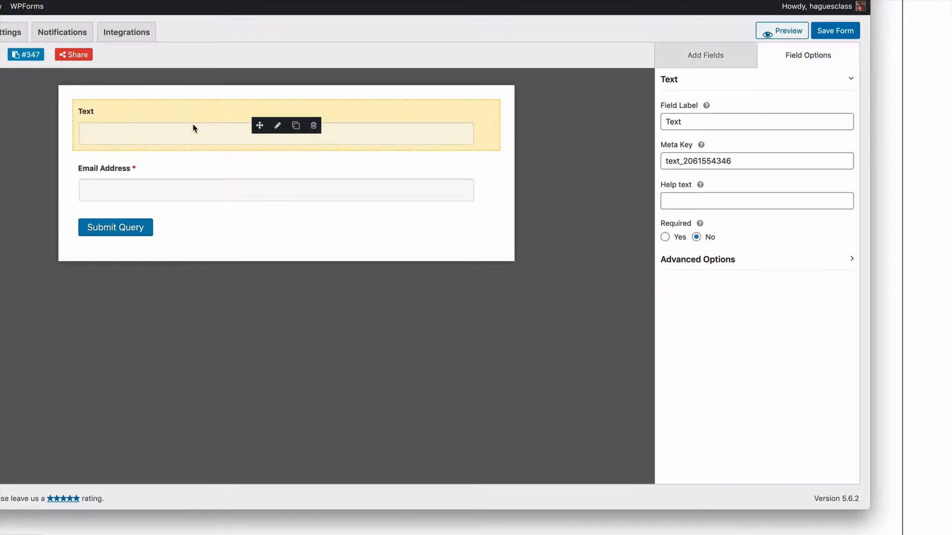
right_click(696, 124)
click(692, 117)
text(Ener)
key(BackSpace)
key(BackSpace)
key(BackSpace)
text(Full Name)
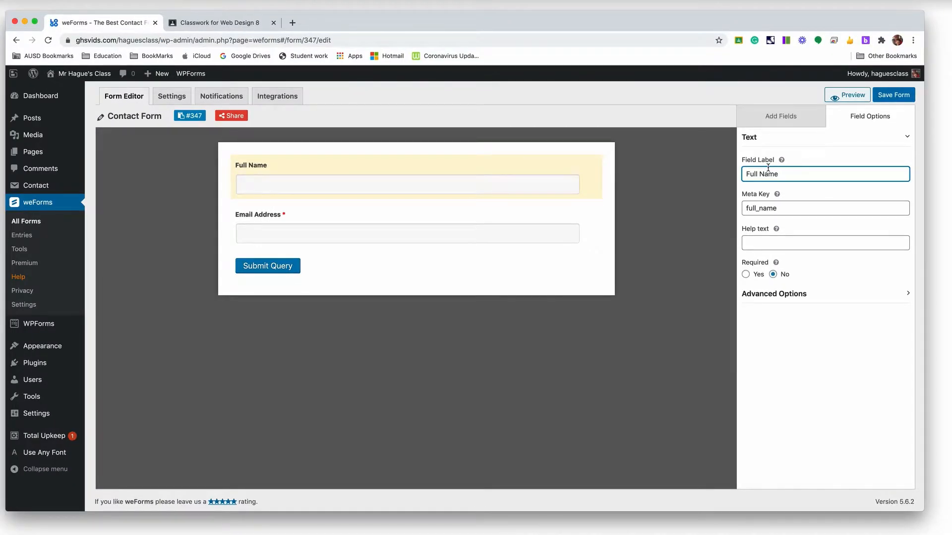
click(196, 23)
click(121, 28)
click(194, 31)
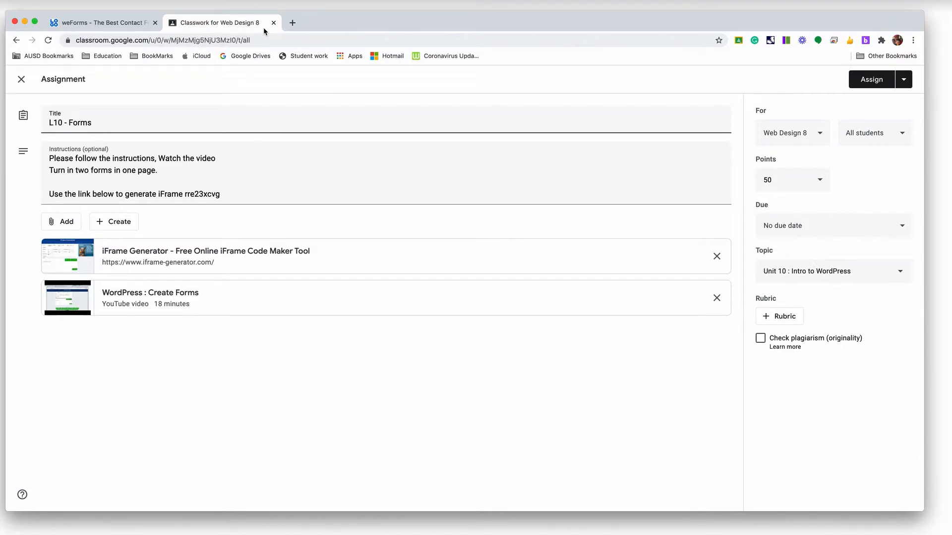
click(84, 26)
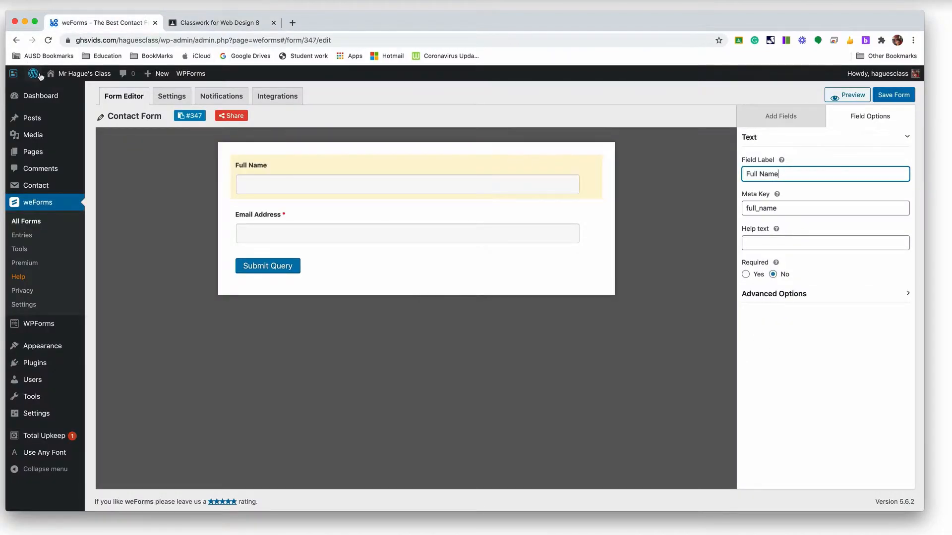
- Open the live class site in a new tab, examine the Newsletter shortcode in its sidebar, and return to the form editor
mouse_move(32, 74)
mouse_move(62, 73)
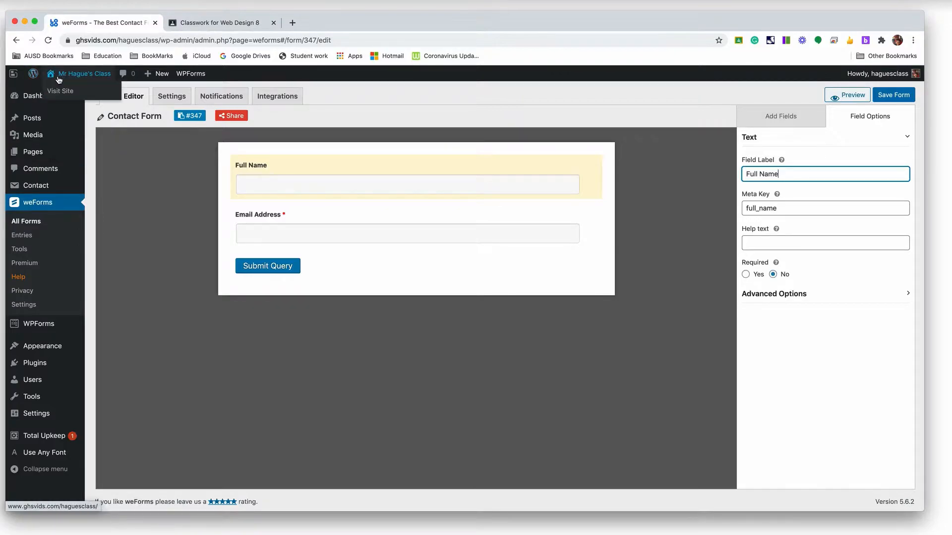
right_click(56, 91)
click(92, 97)
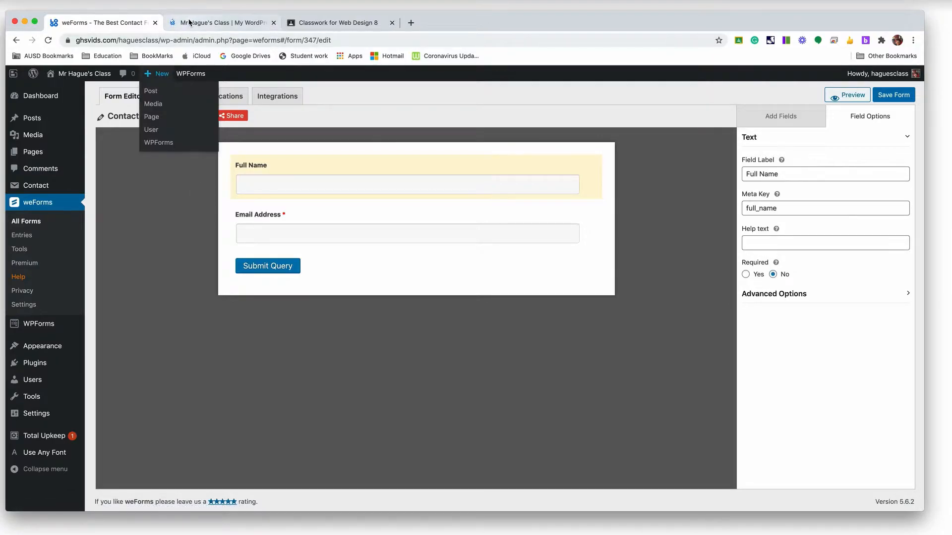
click(189, 22)
scroll(79, 352, down, 3)
scroll(77, 350, up, 3)
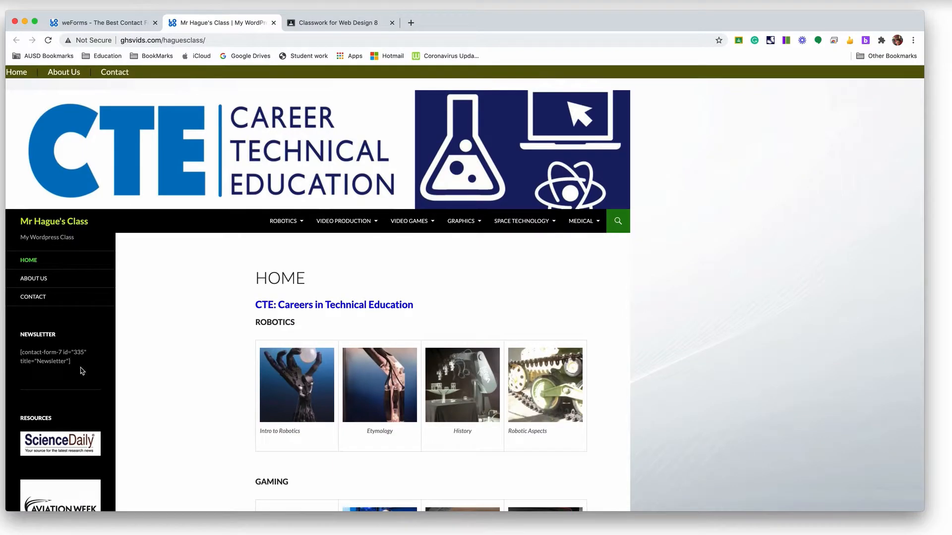
drag(82, 371, 20, 348)
click(94, 23)
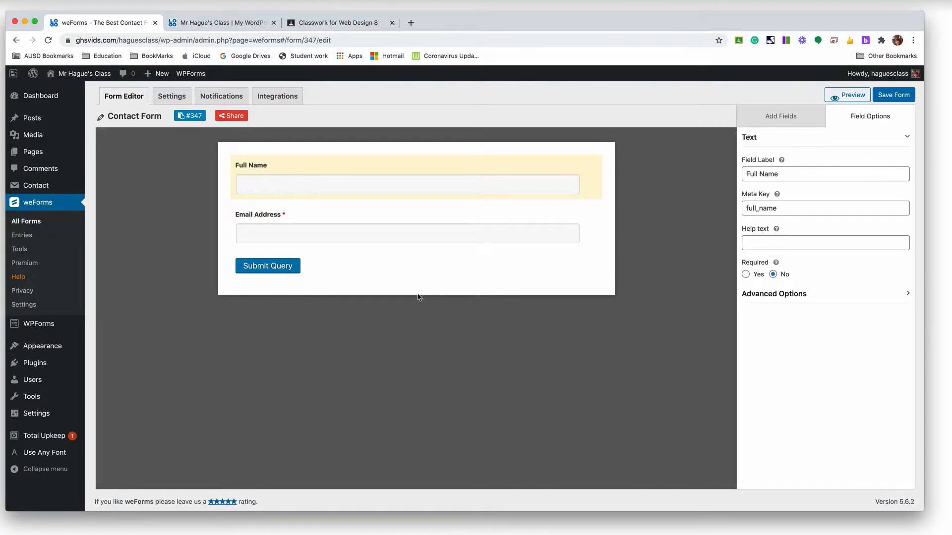
- Make the Full Name field required
click(747, 274)
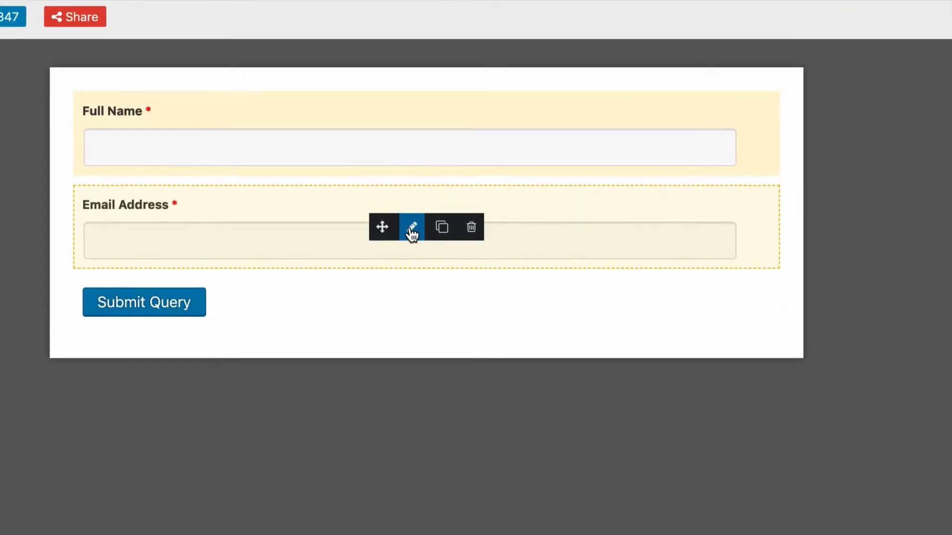
- Examine the Email Address field's options and the custom fields available to add to the form
click(412, 233)
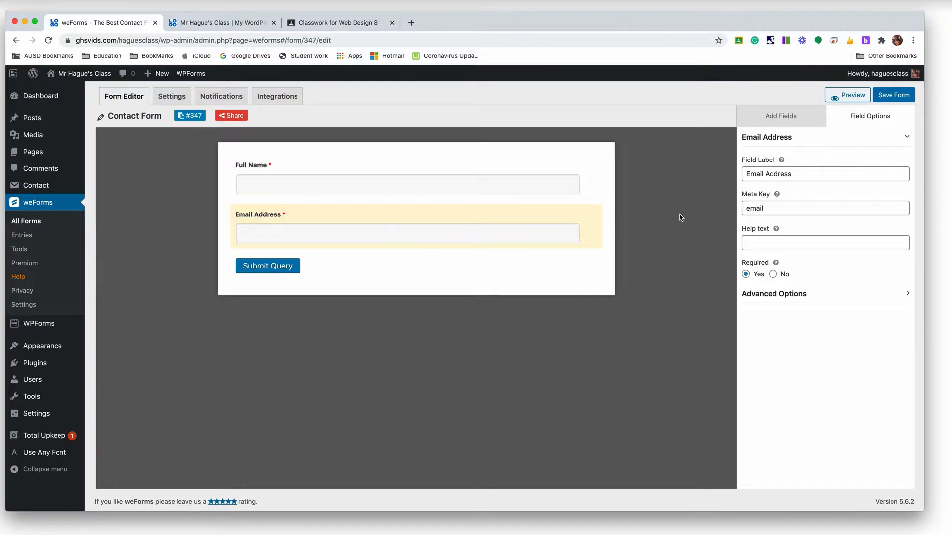
click(787, 117)
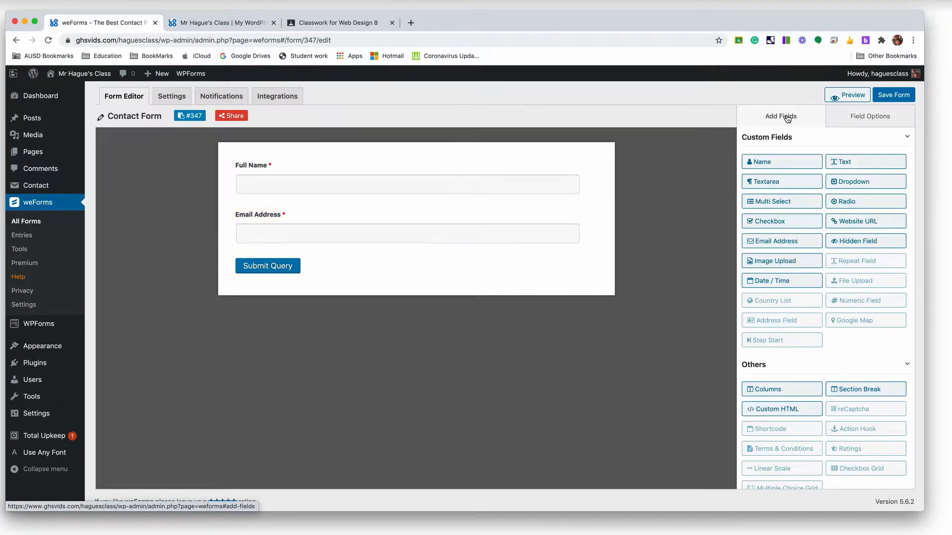
scroll(813, 329, down, 1)
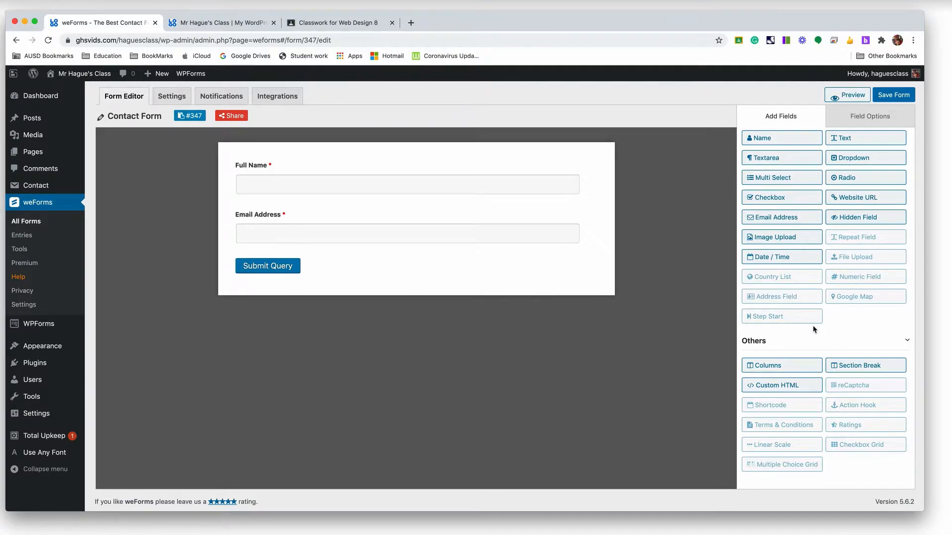
scroll(813, 329, up, 1)
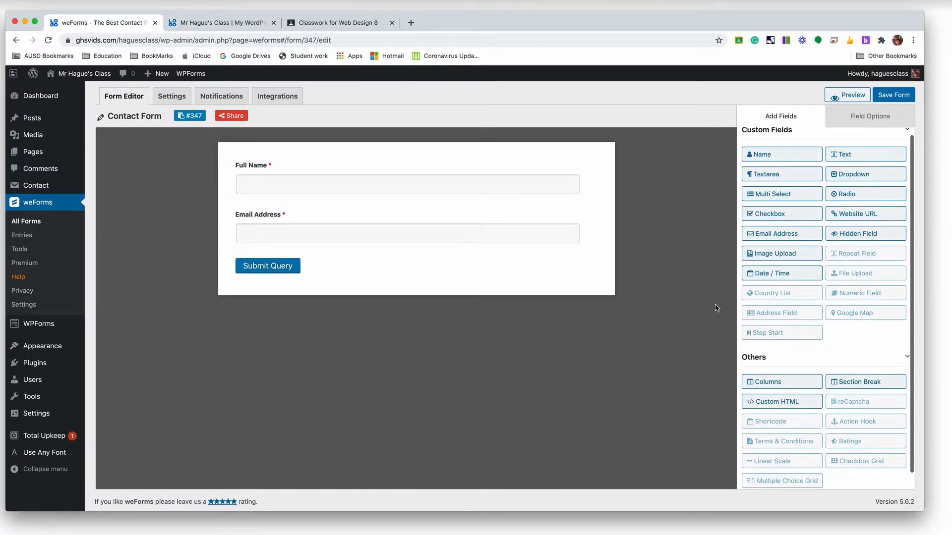
- Change the form's submit button text to "Subscribe" in its settings and save the form
click(169, 97)
drag(350, 228, 281, 225)
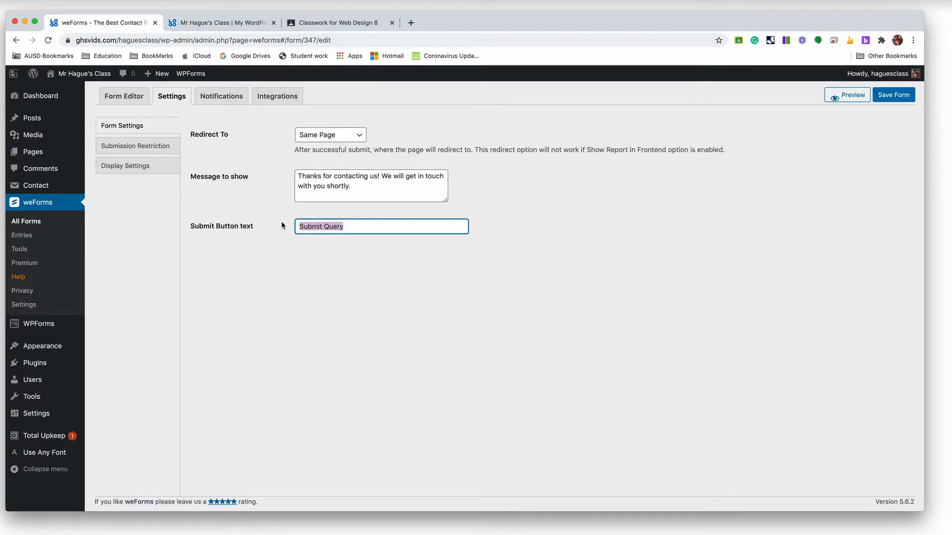
text(Subscribe)
click(889, 98)
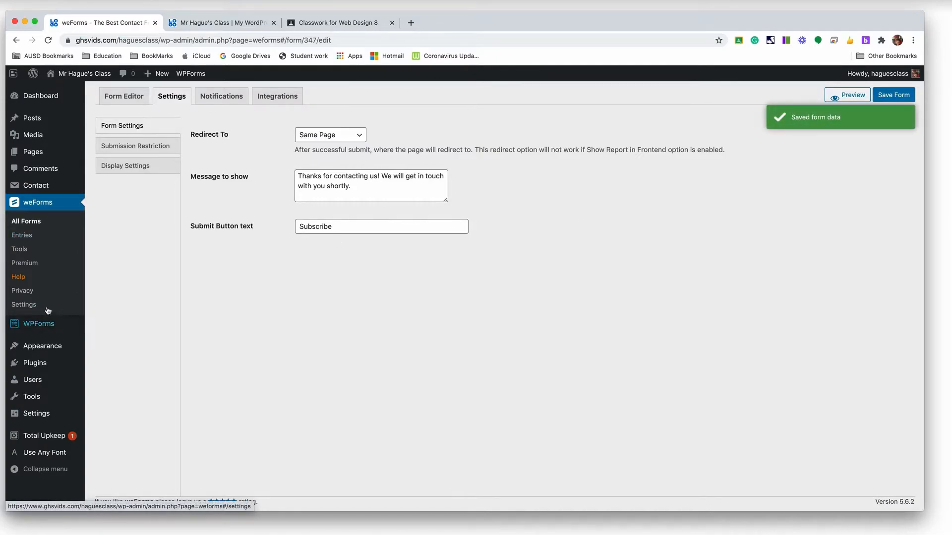
- Open the site's Widgets page and locate the weForms Widget among the available widgets
mouse_move(49, 347)
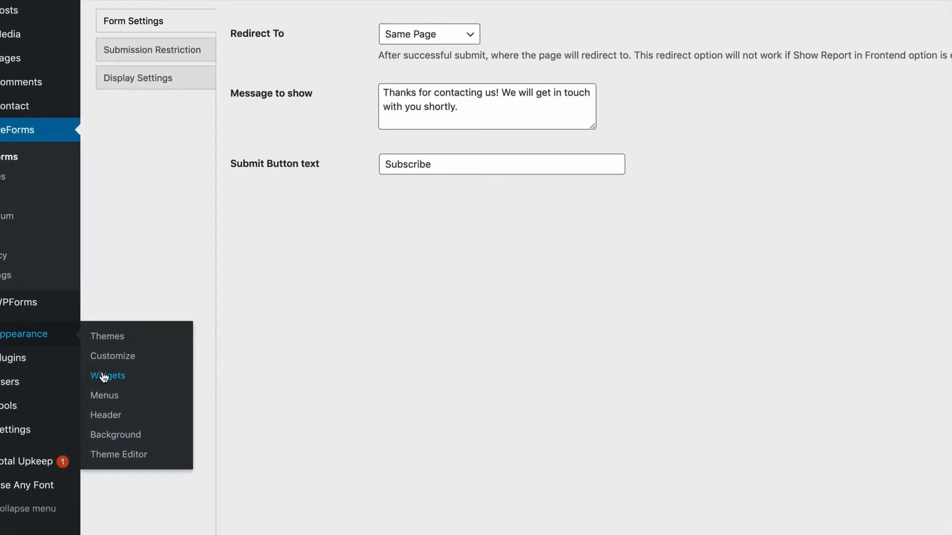
click(104, 376)
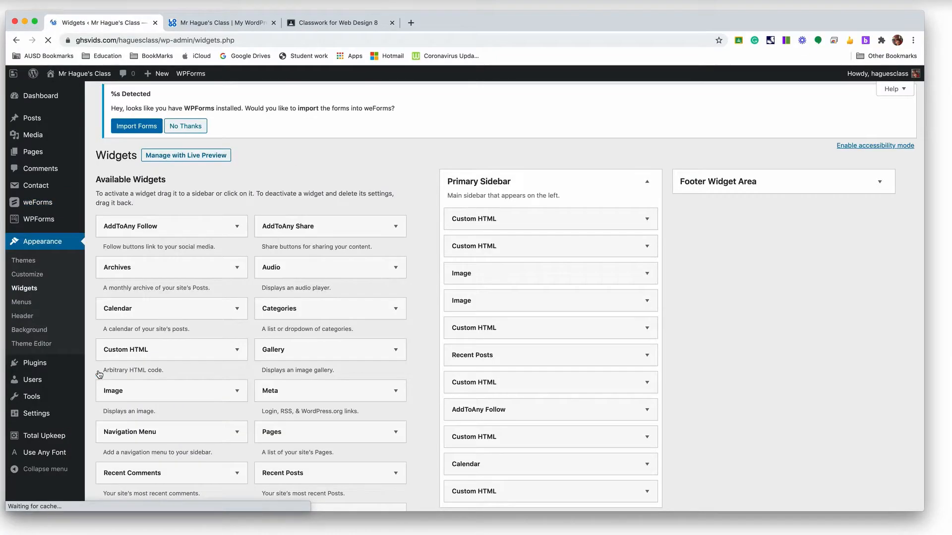
scroll(345, 346, down, 5)
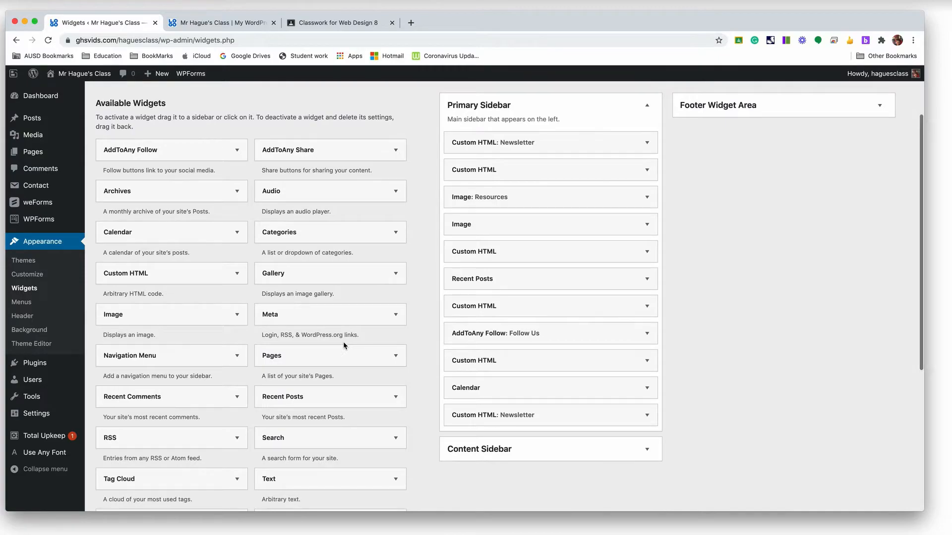
scroll(344, 345, down, 5)
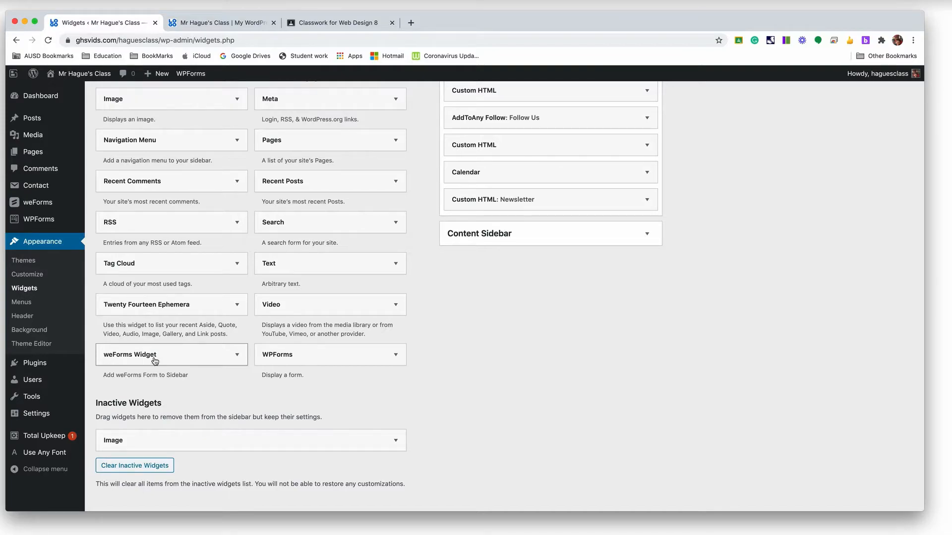
scroll(203, 373, up, 3)
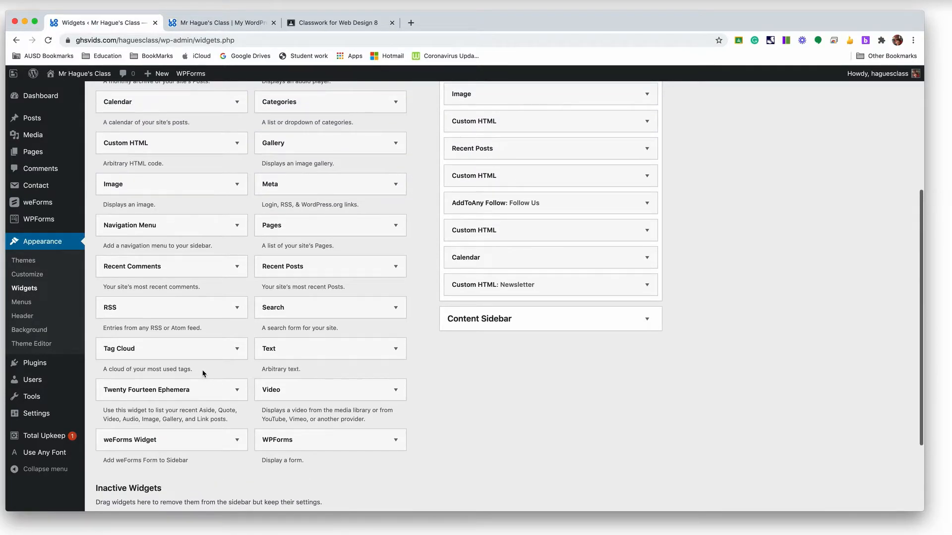
- Try placing the weForms Widget in the Content Sidebar, and delete it from there
drag(145, 443, 487, 315)
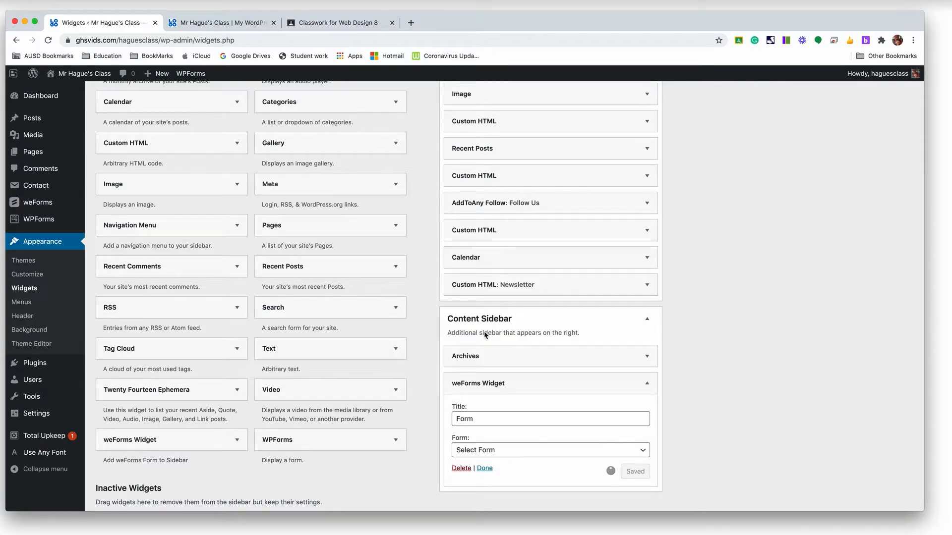
click(461, 468)
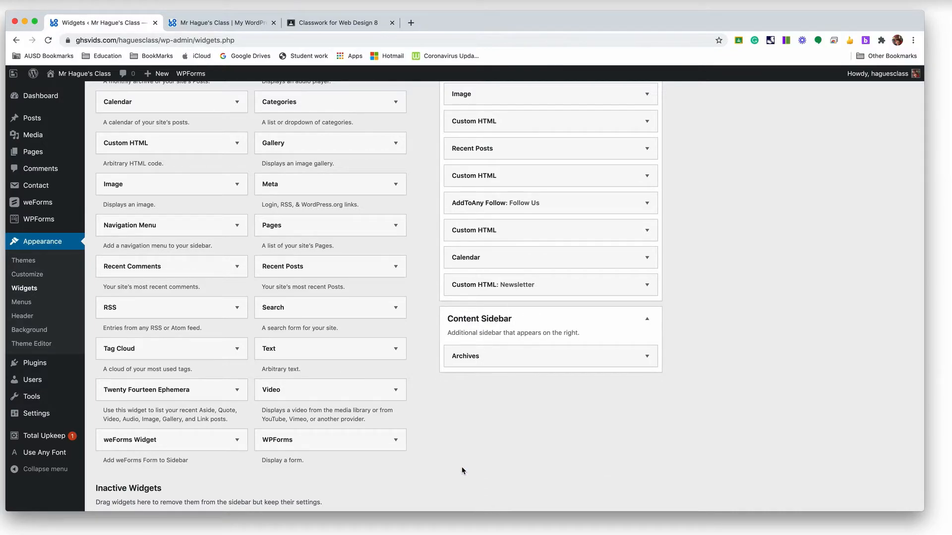
- Add the weForms Widget to the Primary Sidebar and place it directly below the first Newsletter Custom HTML widget
scroll(458, 395, up, 3)
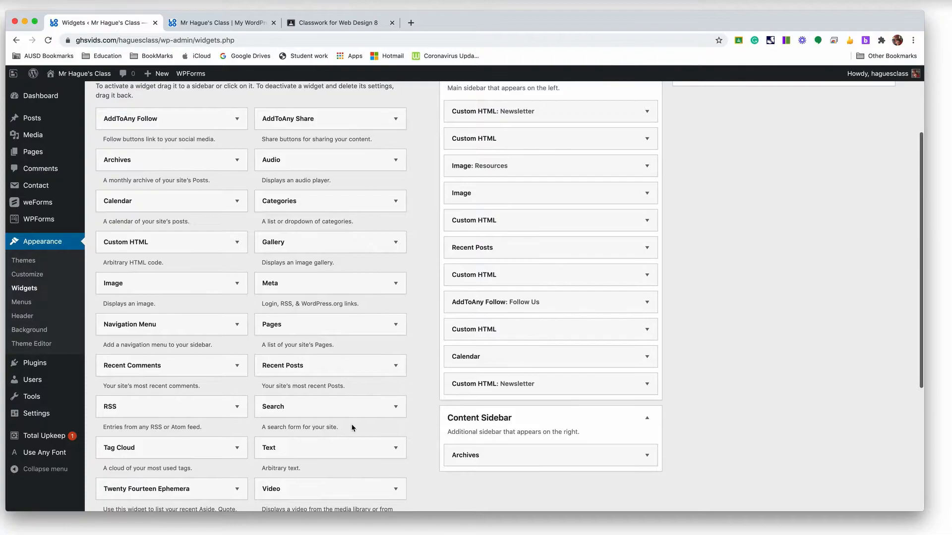
scroll(204, 452, down, 2)
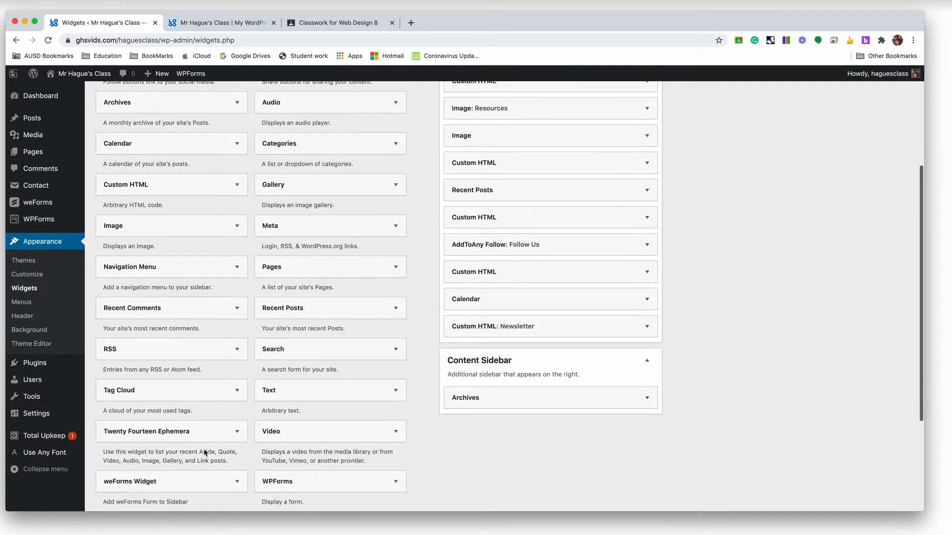
drag(159, 474, 492, 155)
scroll(503, 168, up, 4)
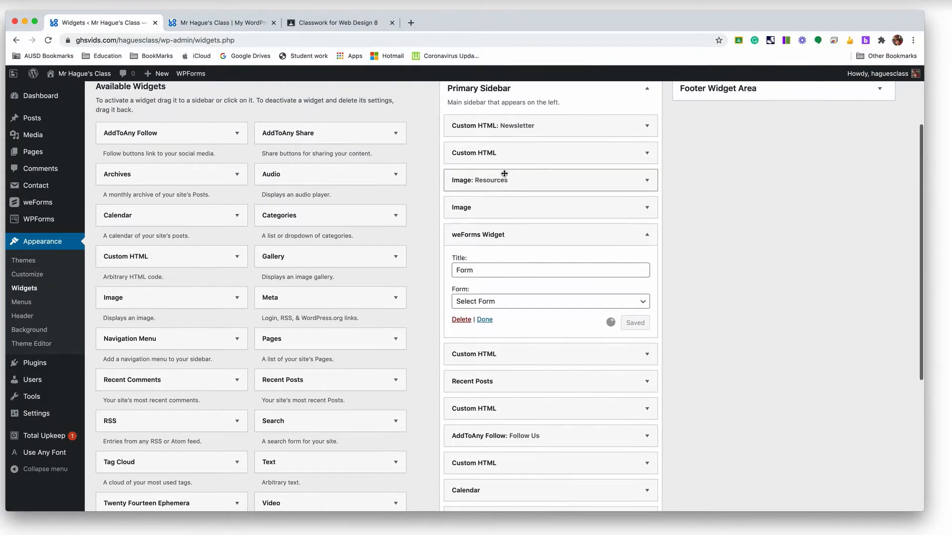
drag(502, 256, 502, 169)
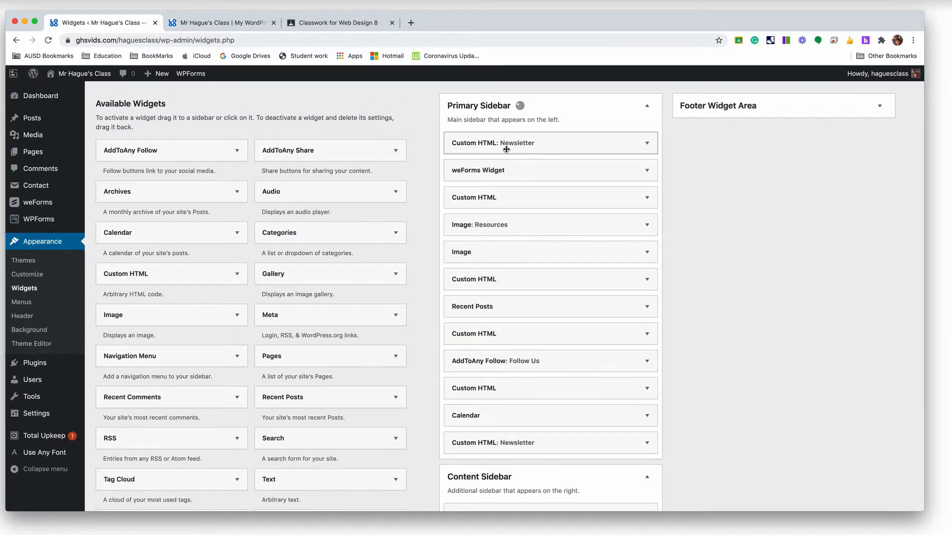
- Check the shortcode in the Primary Sidebar's first Newsletter Custom HTML widget and remove that widget from the sidebar
click(647, 144)
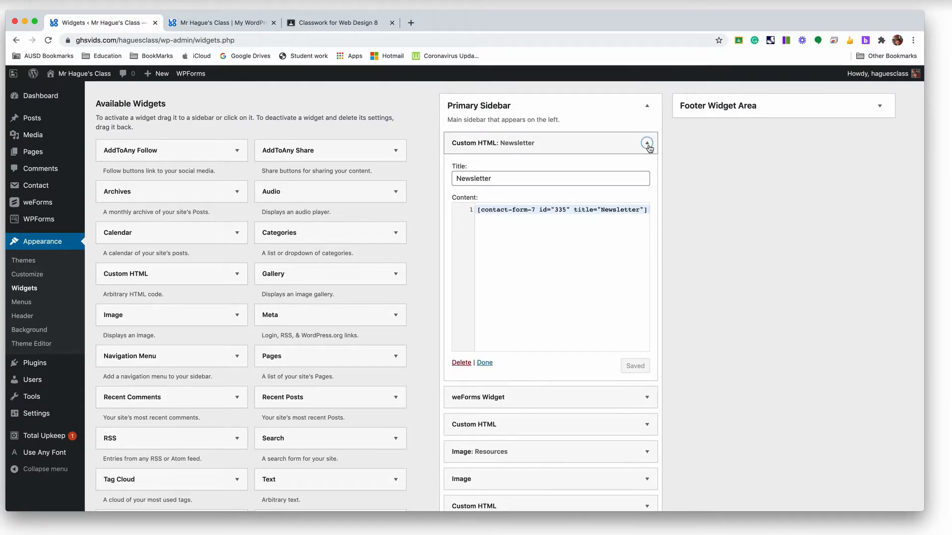
click(647, 144)
click(647, 144)
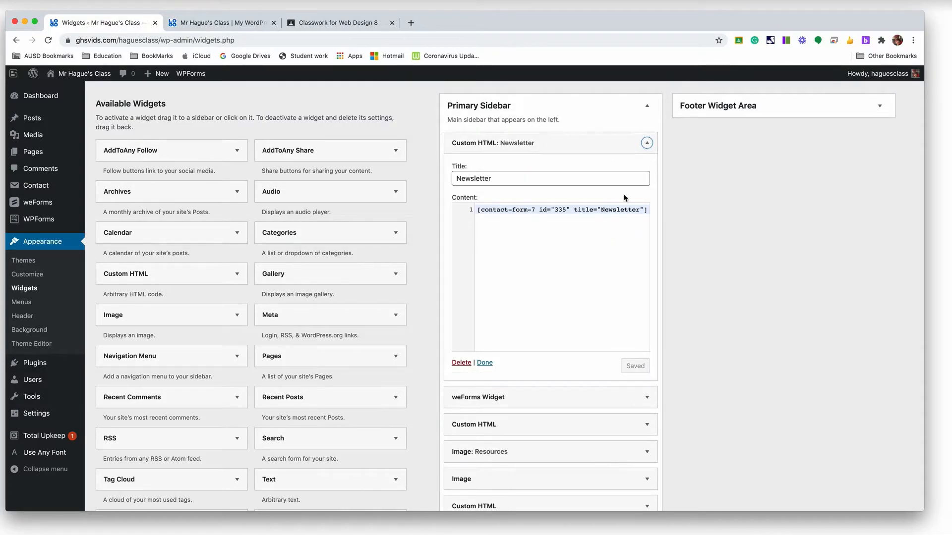
click(528, 139)
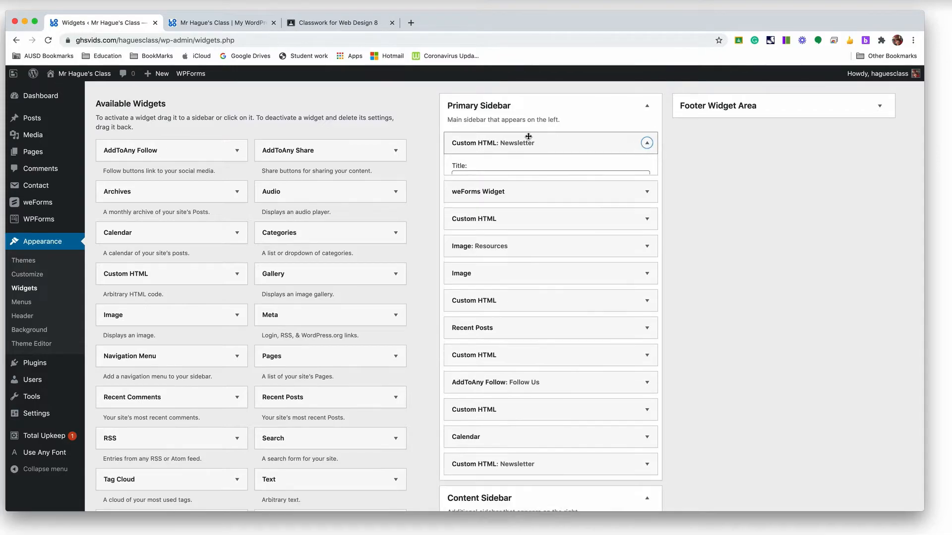
drag(562, 146, 340, 134)
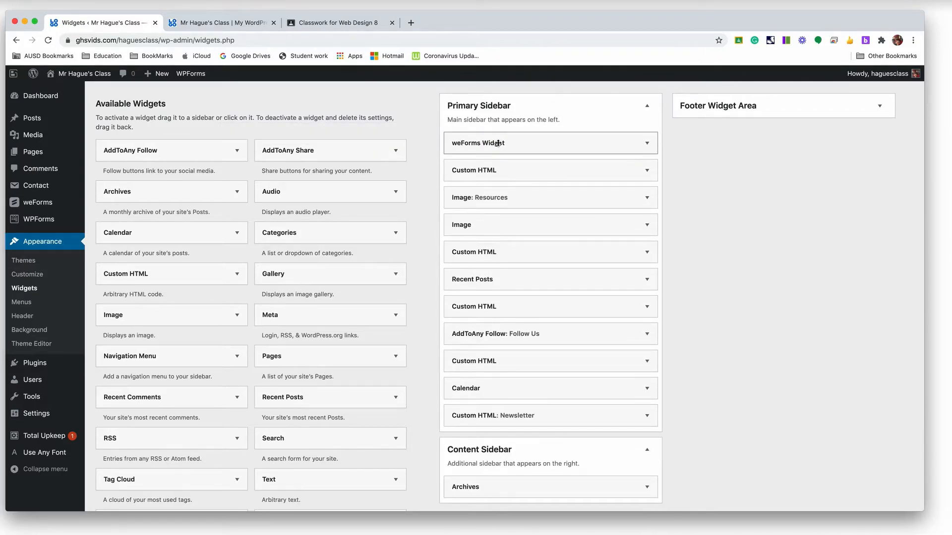
- Title the weForms Widget "Newsletter", choose Contact Form as its form, and save the widget
click(647, 143)
drag(496, 176, 441, 179)
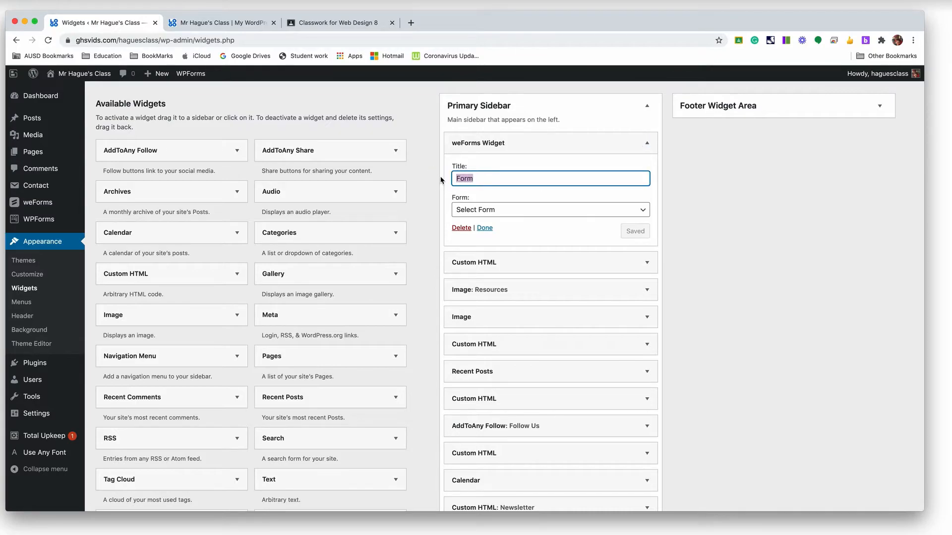
text(Newsletter)
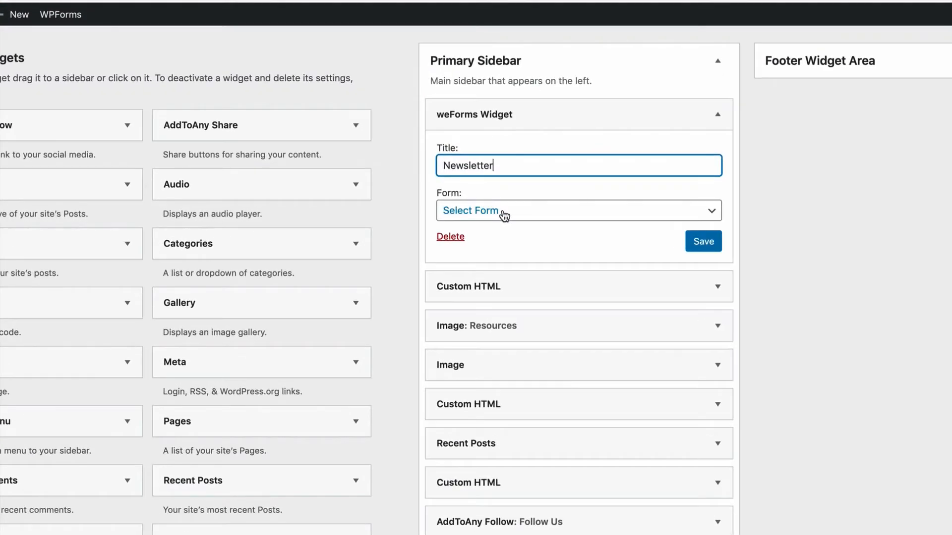
click(496, 213)
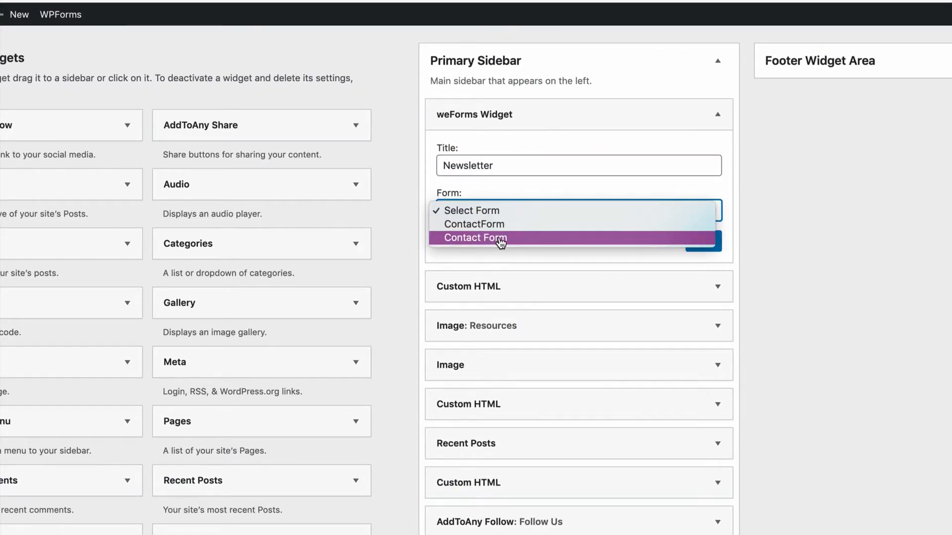
click(501, 239)
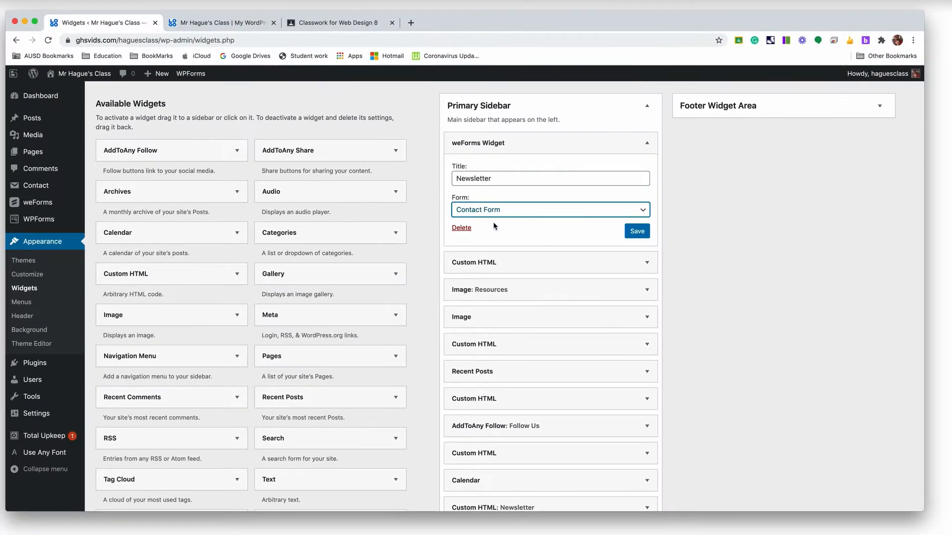
click(637, 233)
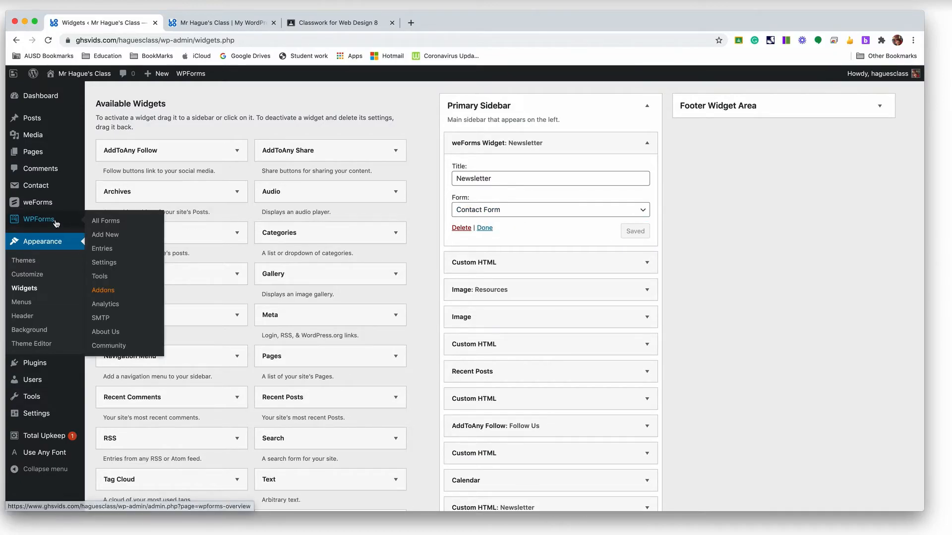
- Check ContactForm (ID 347) in the weForms editor and return to the list of all forms without saving
mouse_move(37, 212)
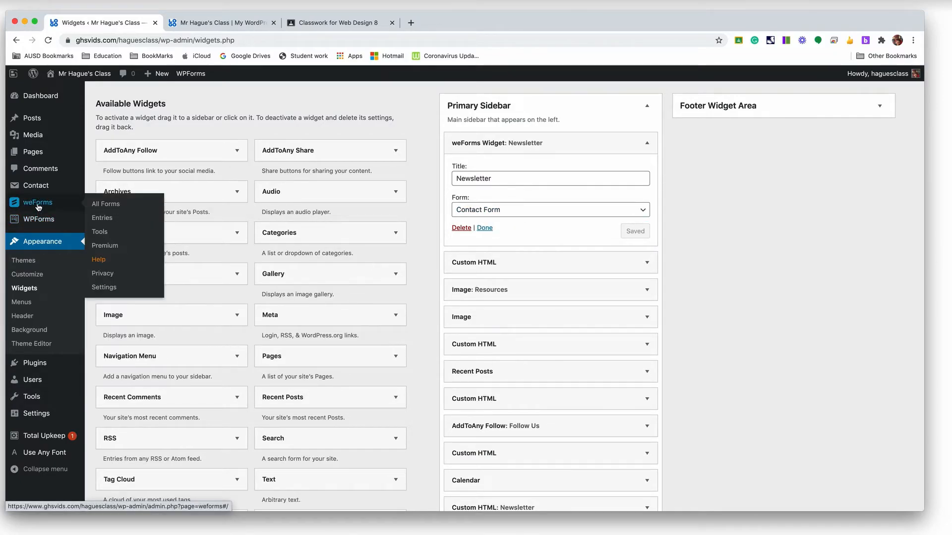
click(117, 206)
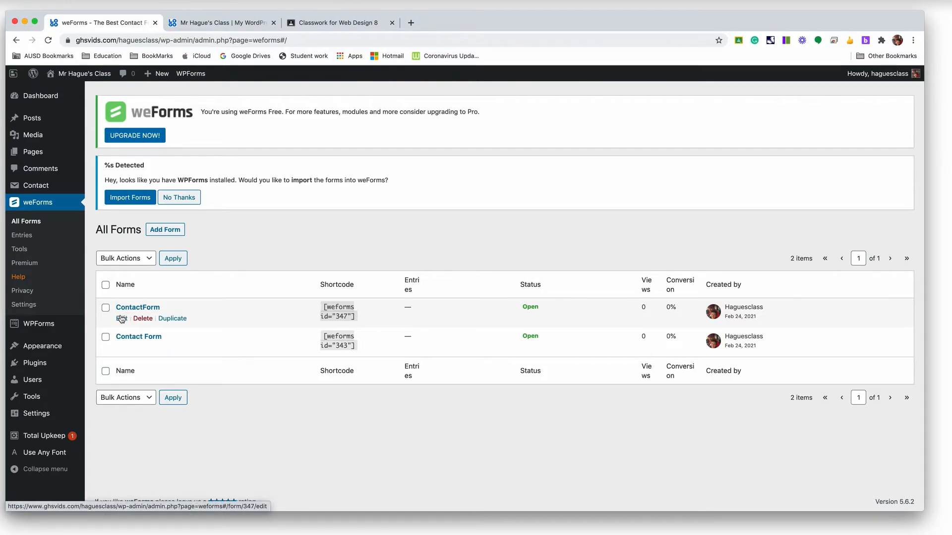
click(121, 318)
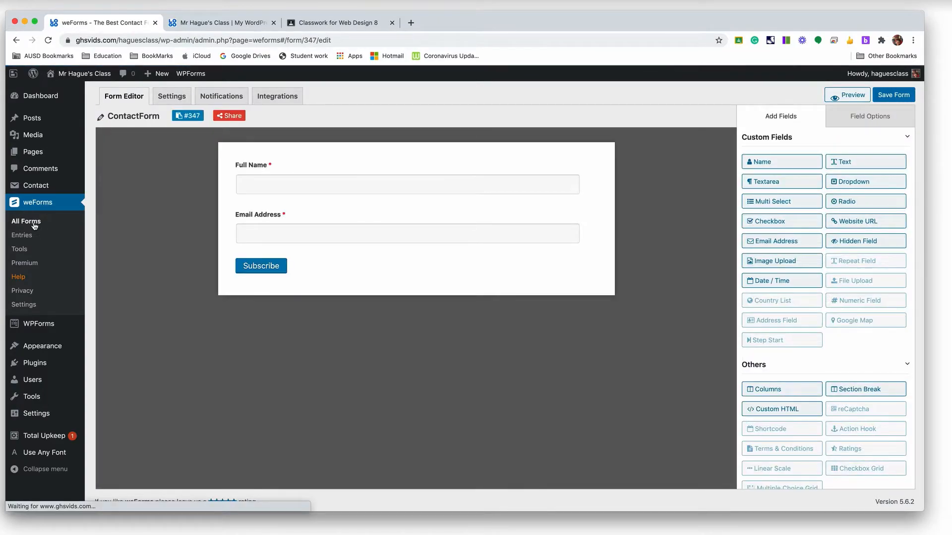
click(34, 226)
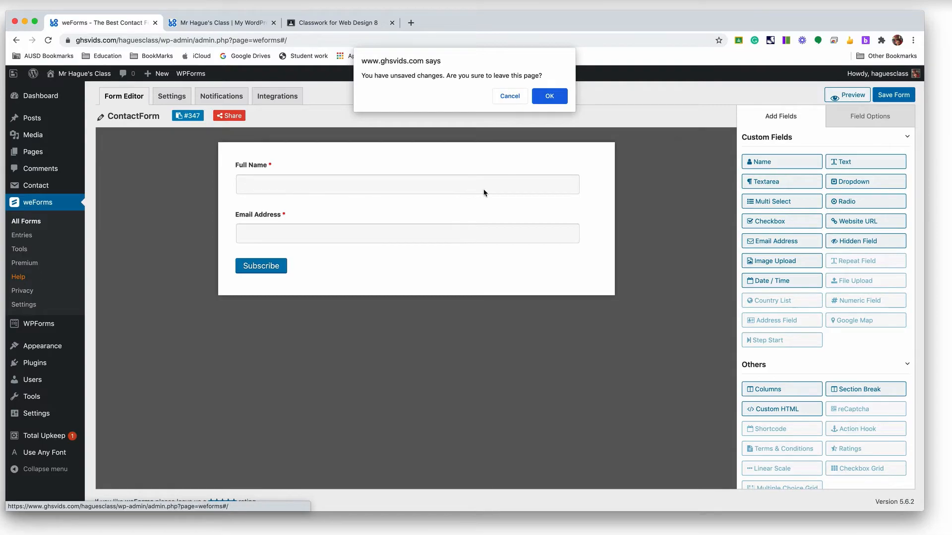
click(507, 97)
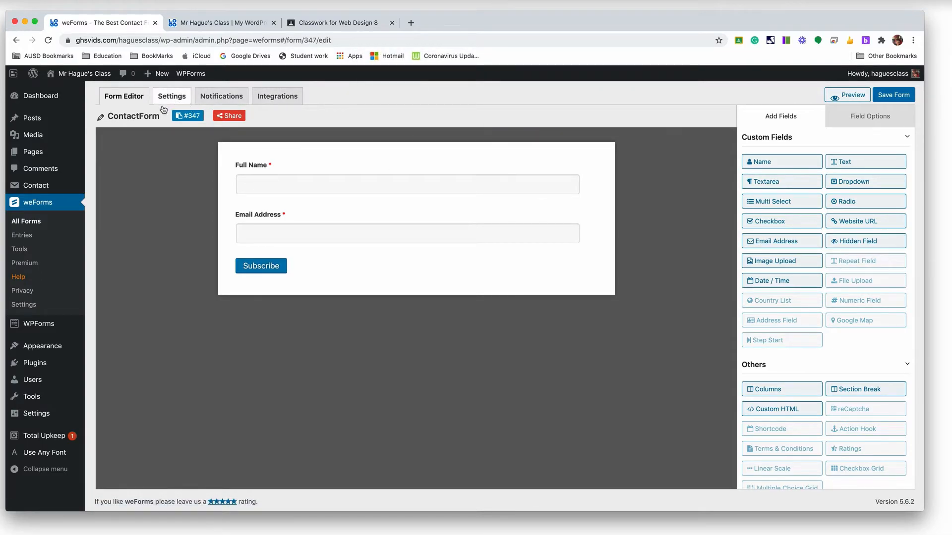
click(28, 222)
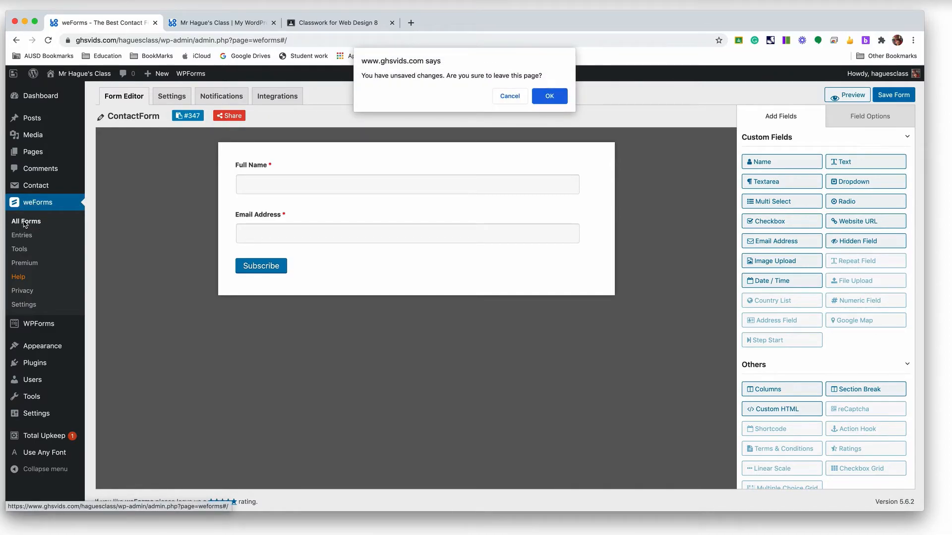
click(550, 97)
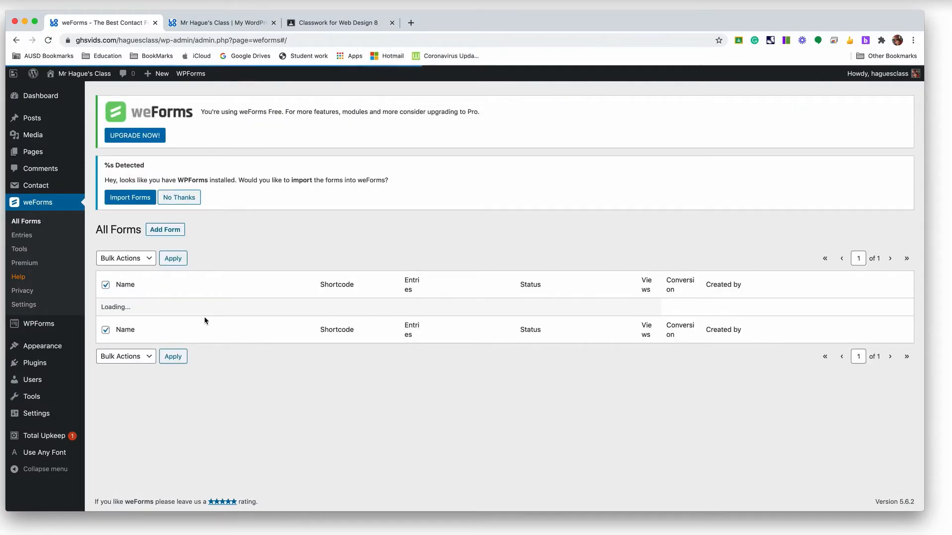
- Rename the weForms form ContactForm to "Newsletter" and save it
click(122, 318)
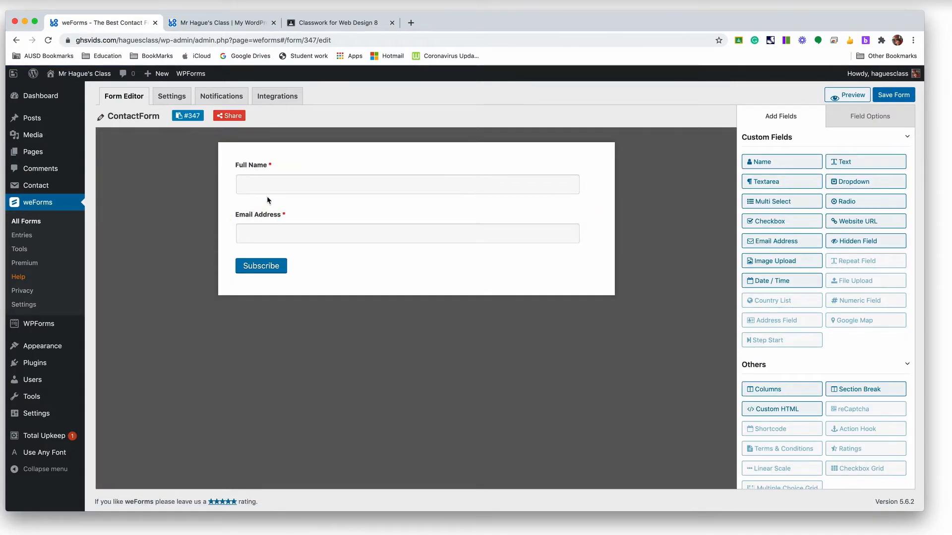
click(144, 116)
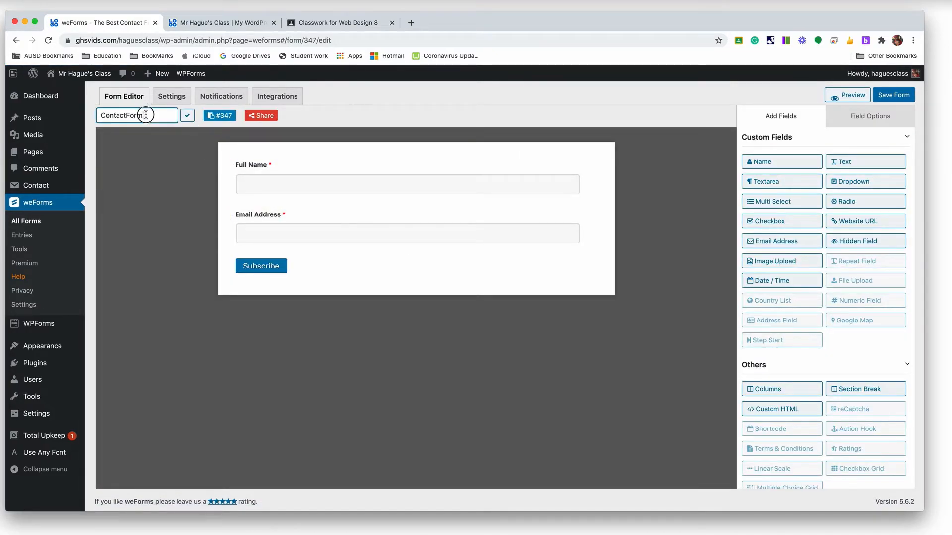
drag(144, 115, 88, 110)
text(Newsletter)
click(888, 97)
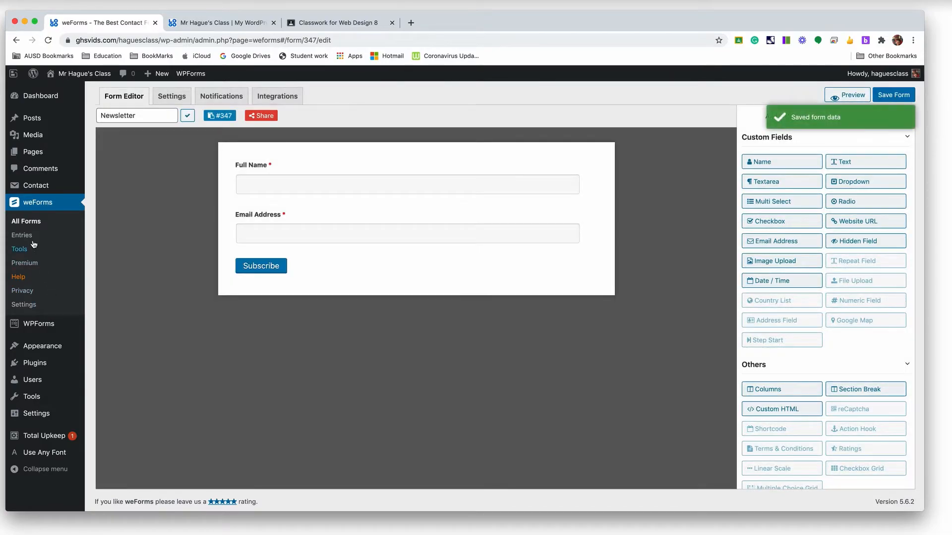
- Set the form of the Primary Sidebar's weForms Widget to Newsletter and save the widget
mouse_move(67, 349)
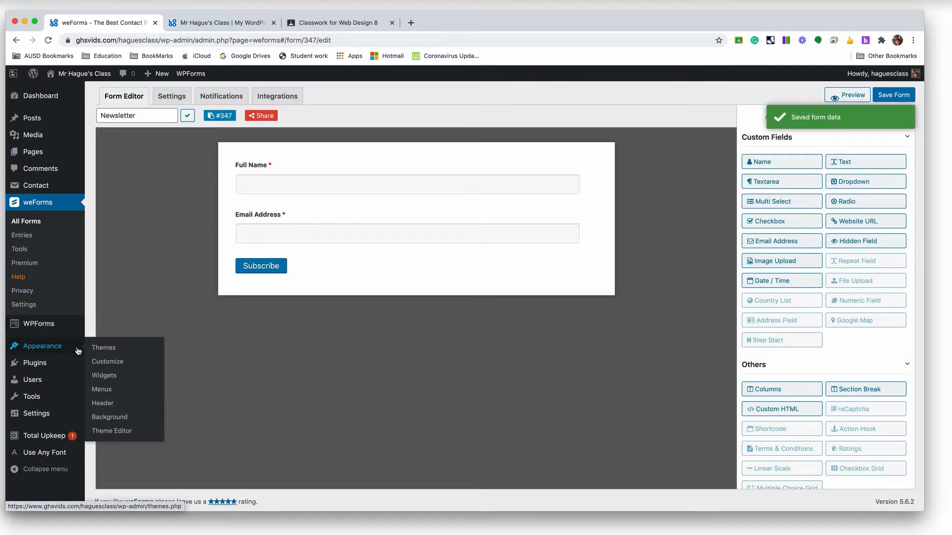
click(112, 378)
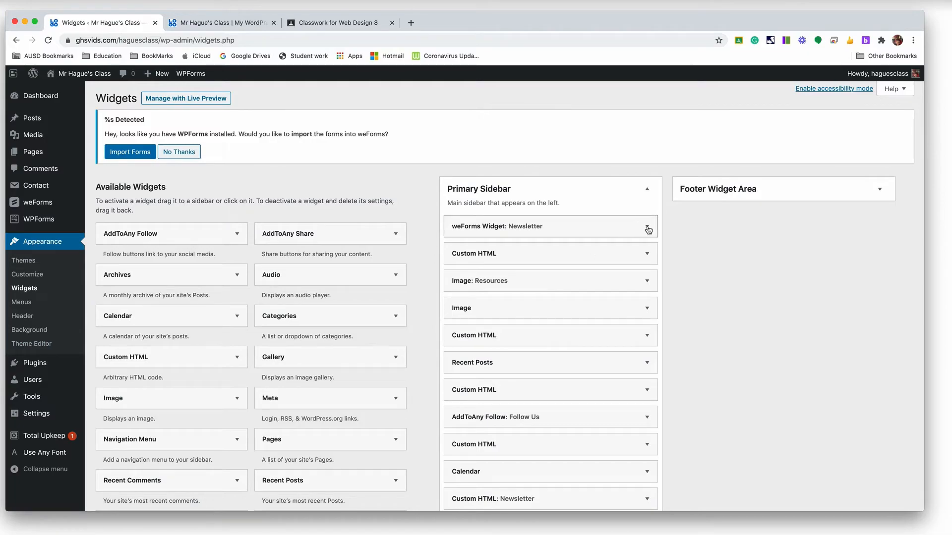
click(648, 229)
click(646, 296)
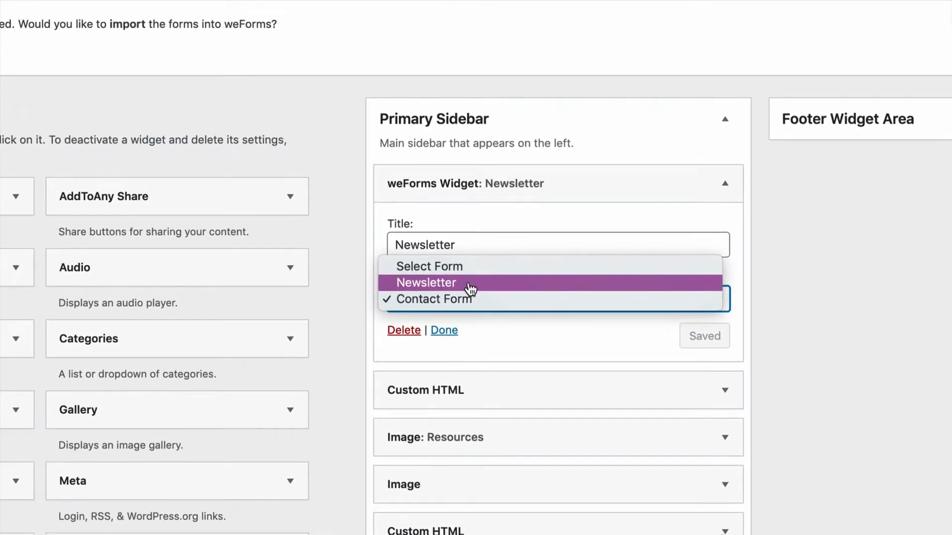
click(470, 290)
click(716, 336)
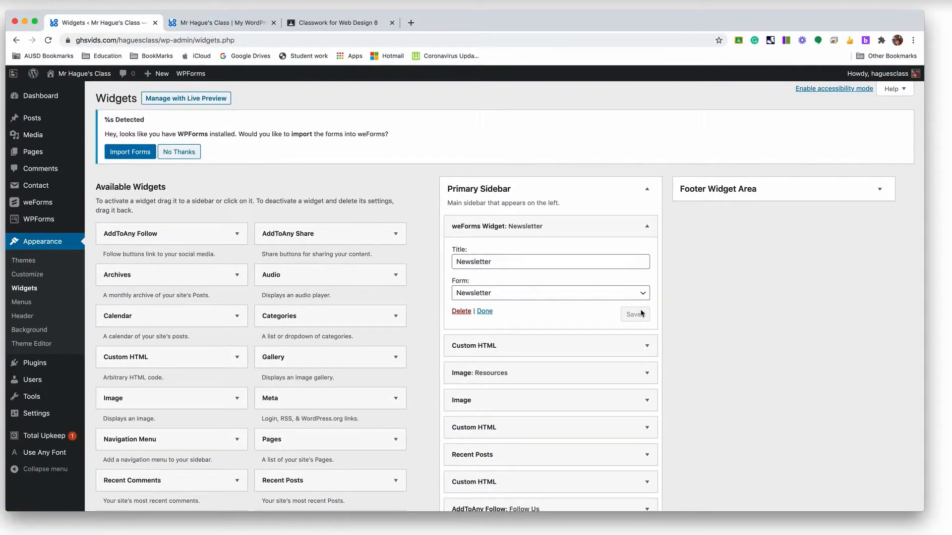
click(686, 1)
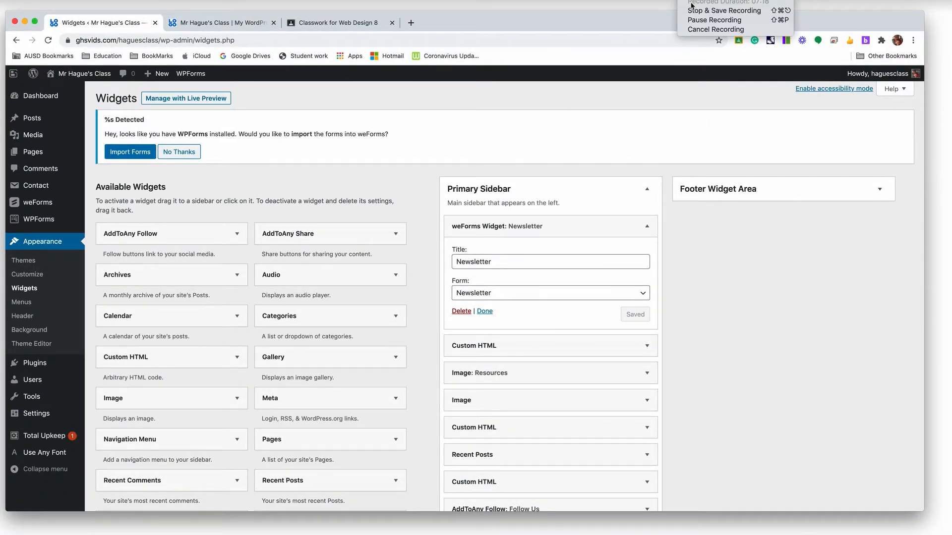
click(698, 20)
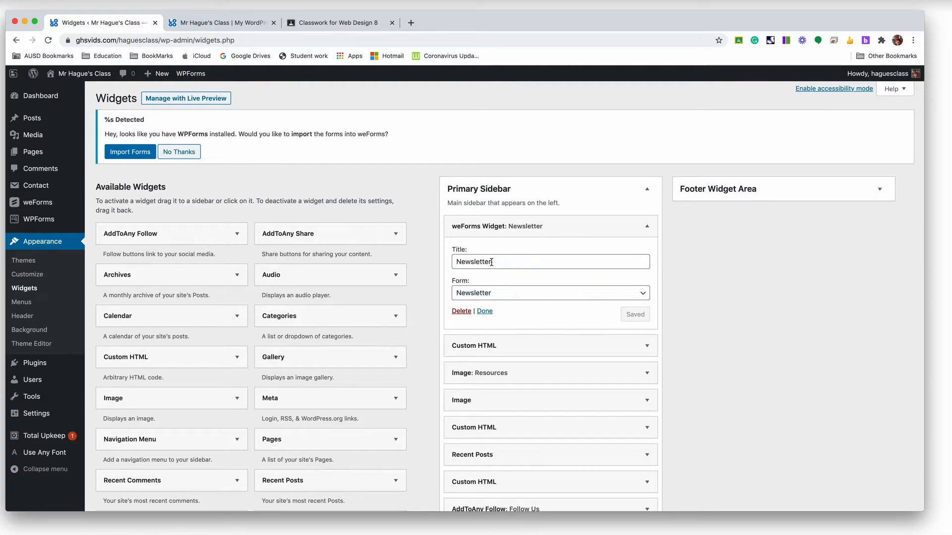
- Reload the site's home page, check the newsletter form in its sidebar, and return to the widgets page
click(218, 22)
click(48, 40)
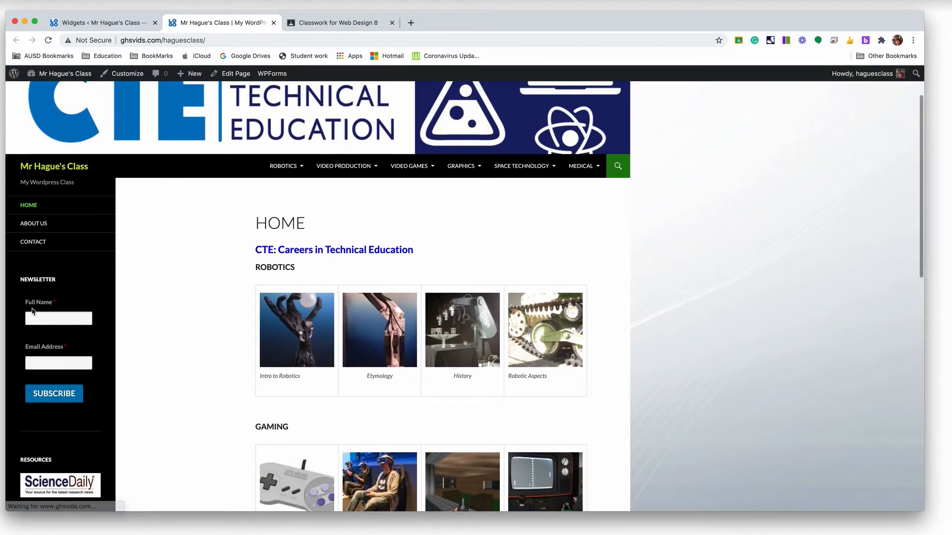
scroll(54, 342, down, 1)
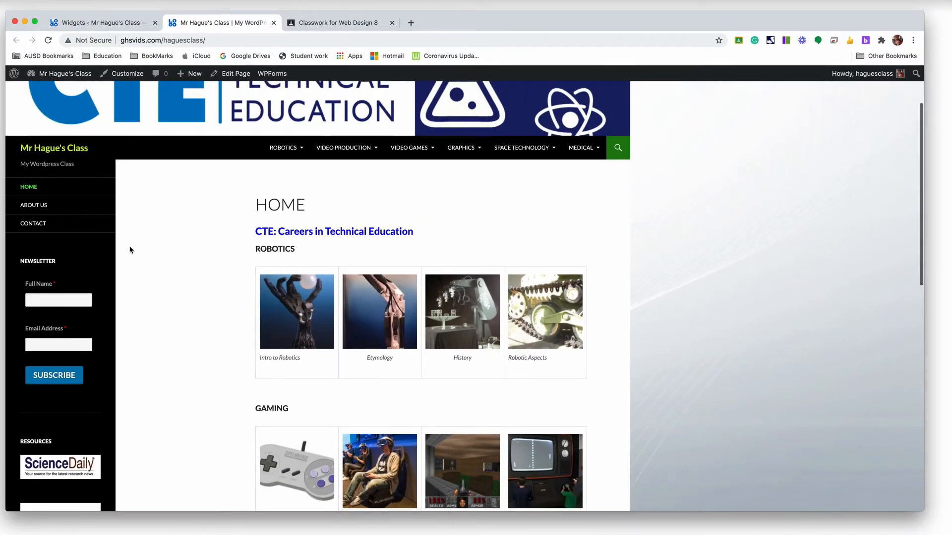
click(115, 23)
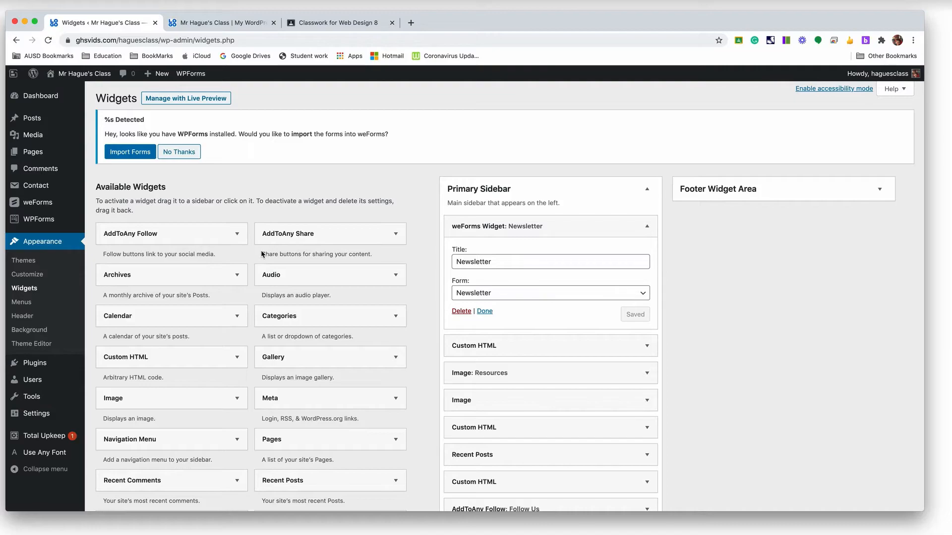
scroll(261, 251, down, 7)
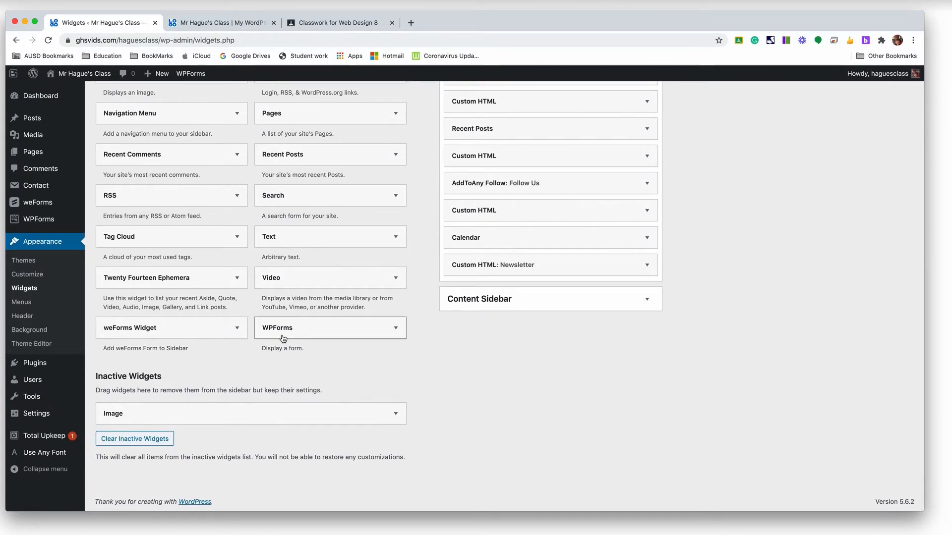
click(395, 329)
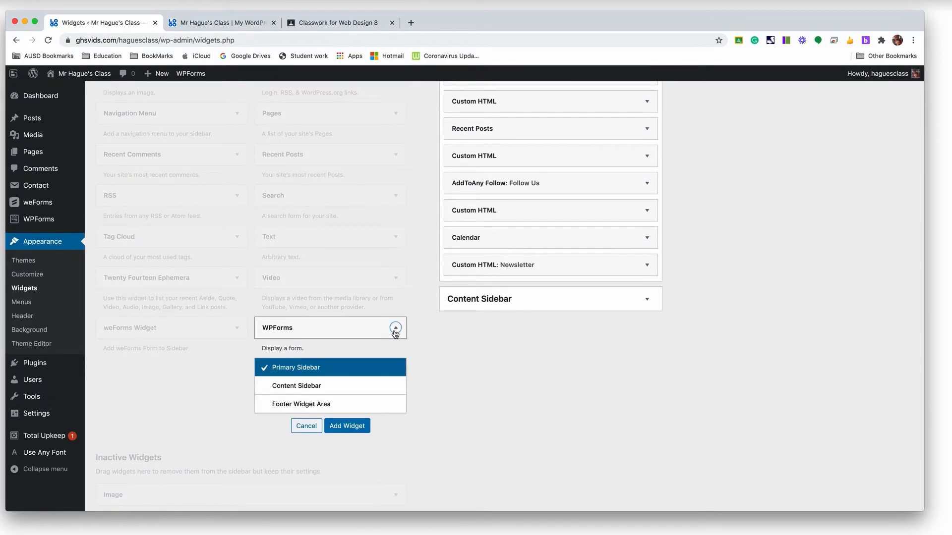
scroll(372, 397, up, 2)
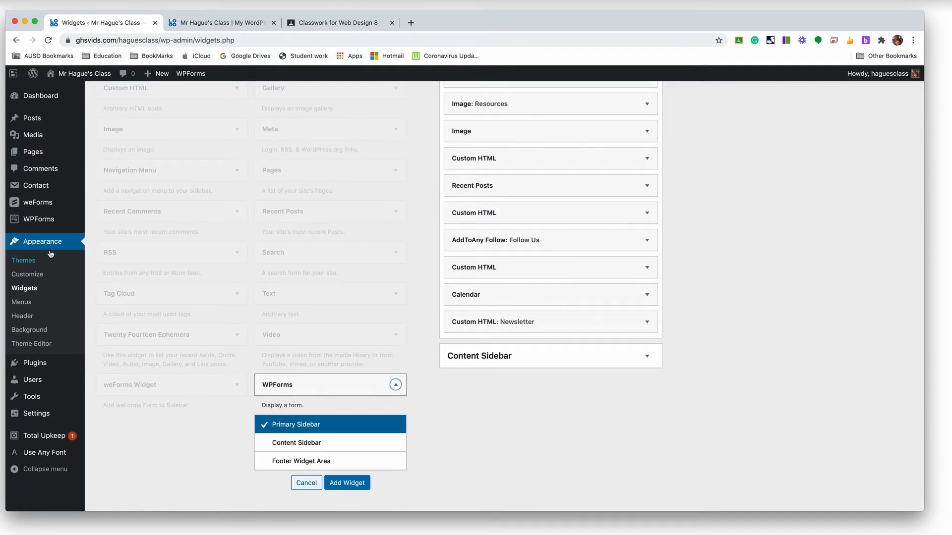
- Delete the Newsletter form from the WPForms list of all forms
mouse_move(54, 220)
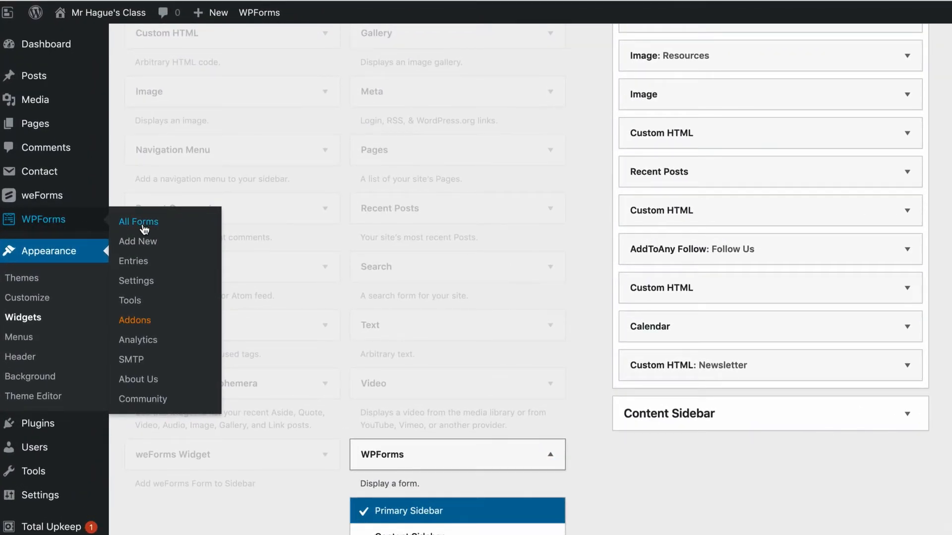
click(143, 223)
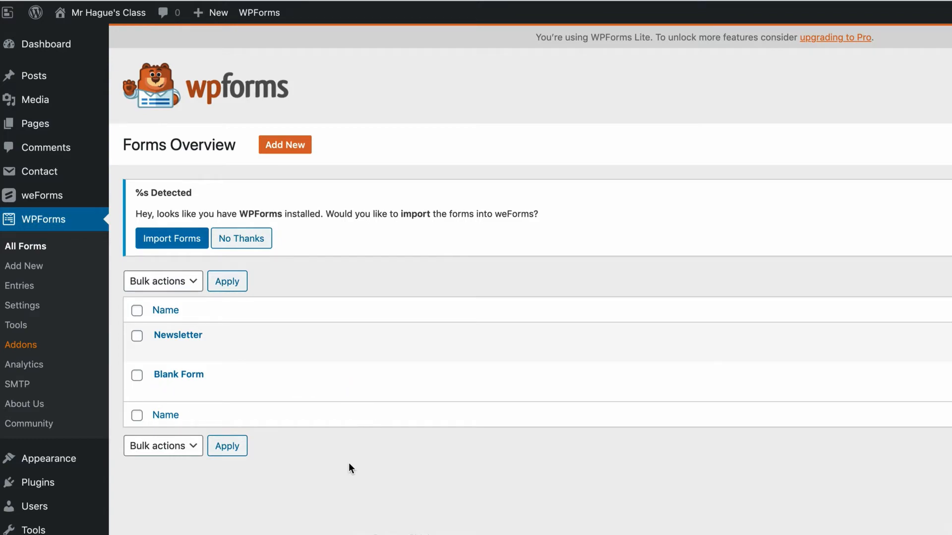
scroll(350, 469, down, 1)
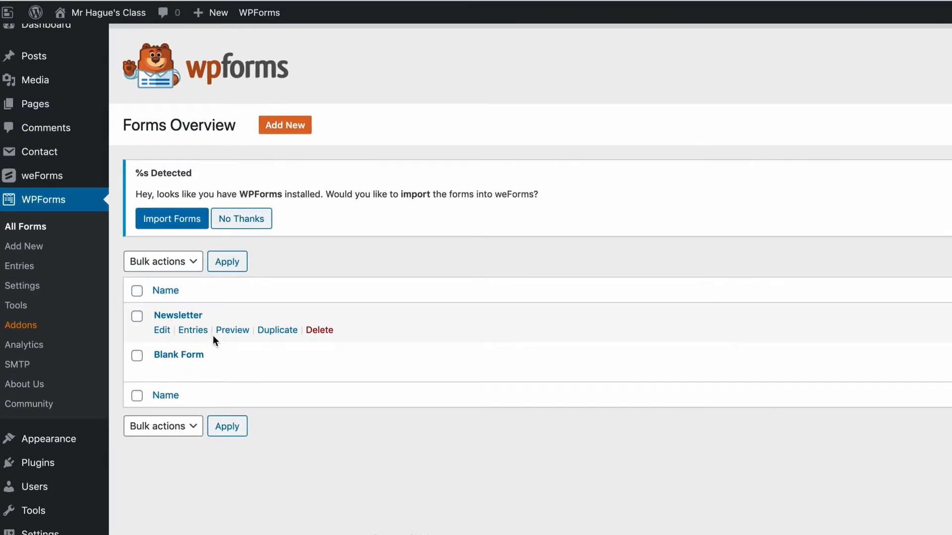
click(322, 330)
click(622, 359)
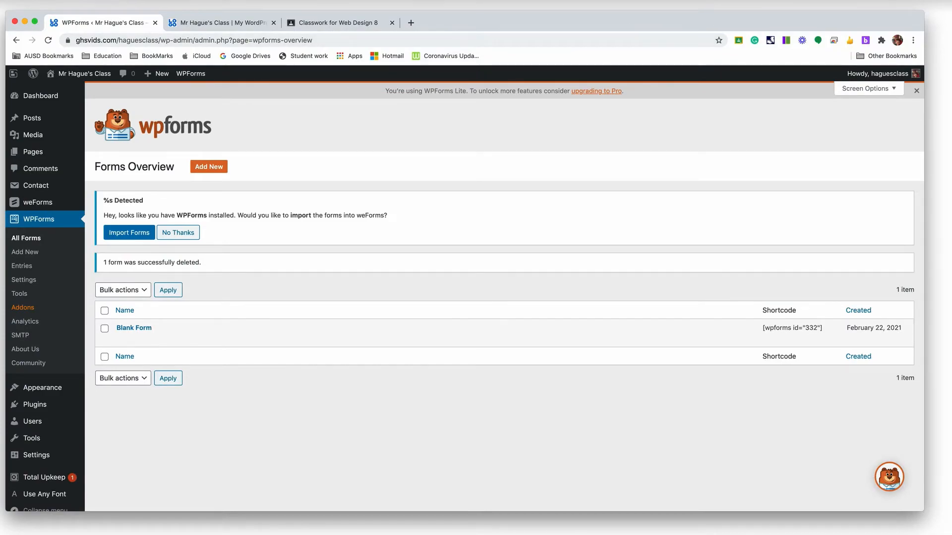
click(690, 1)
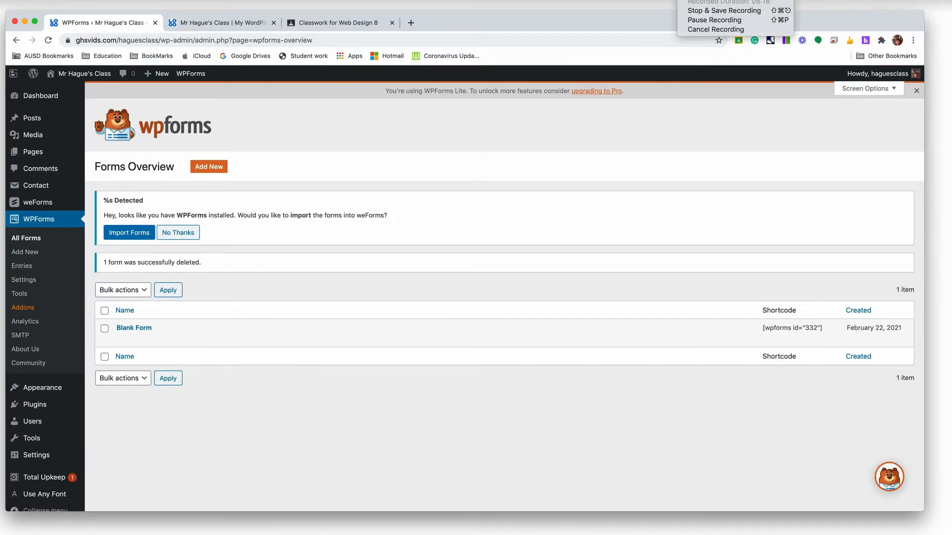
click(696, 21)
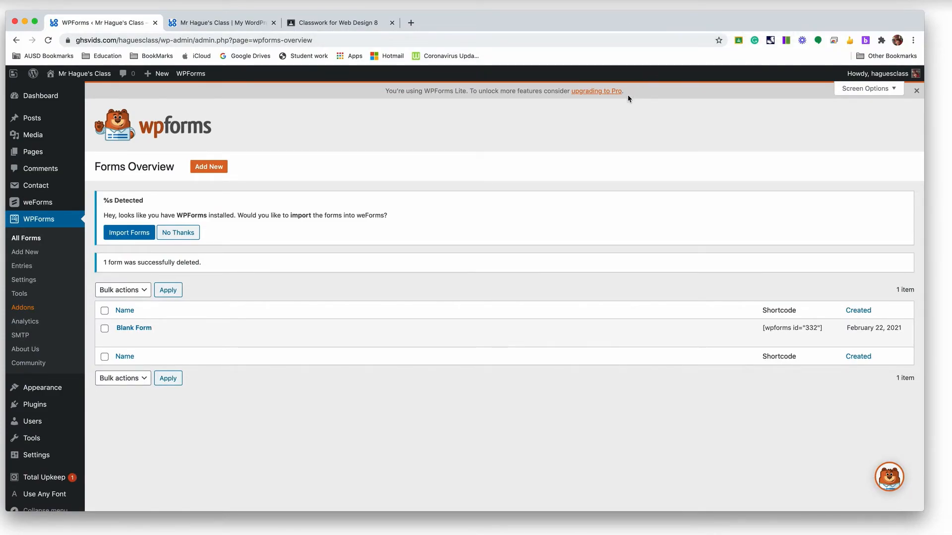
- Create a WPForms form named "Newsletter 2" from the Newsletter Signup Form template and dismiss the marketing reminder
mouse_move(290, 334)
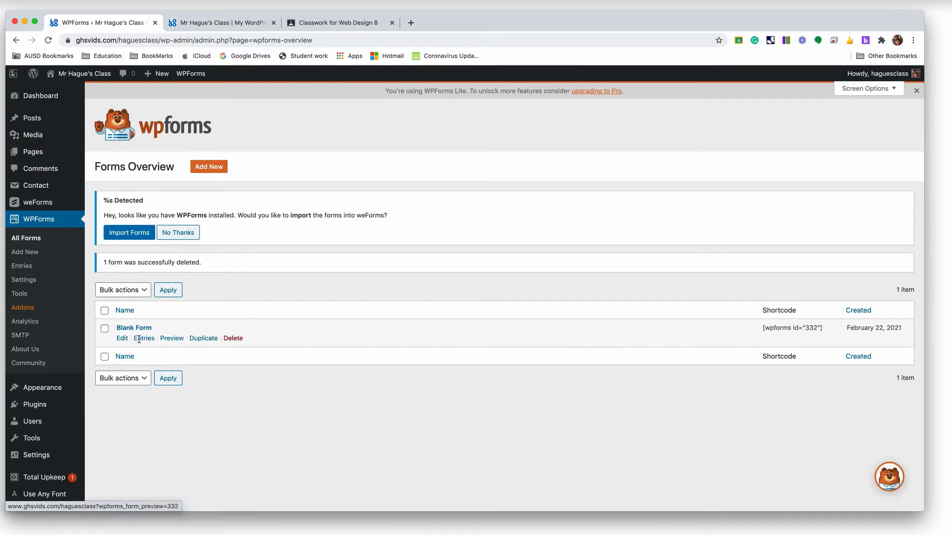
click(209, 169)
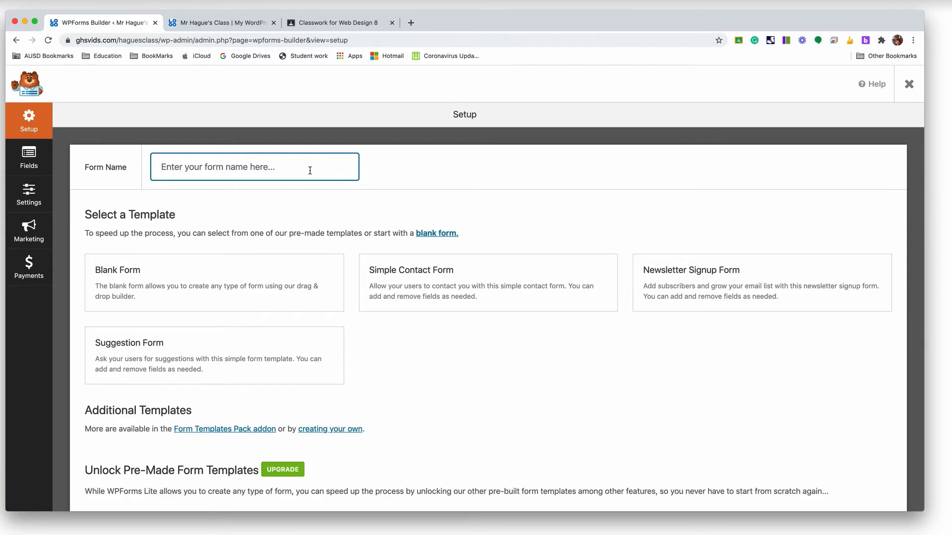
text(News)
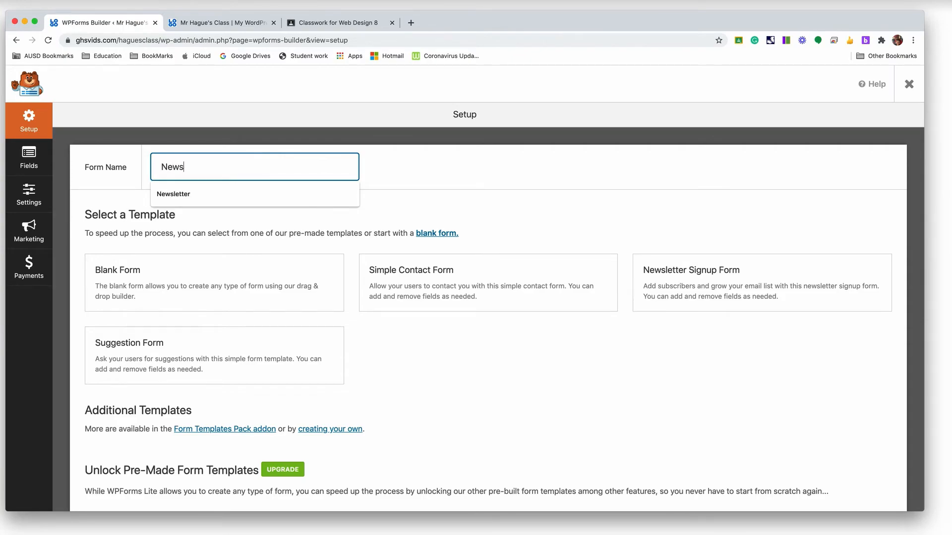
text(letter 2)
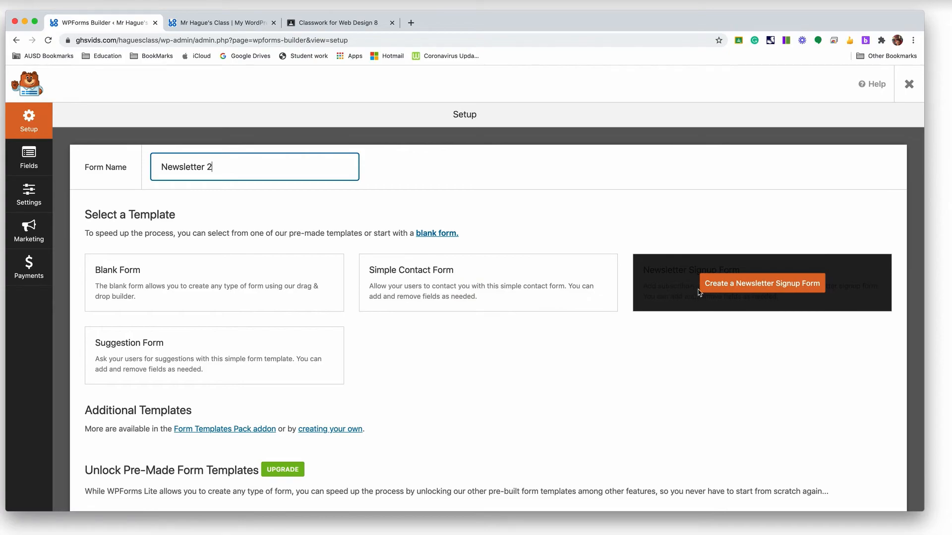
click(741, 289)
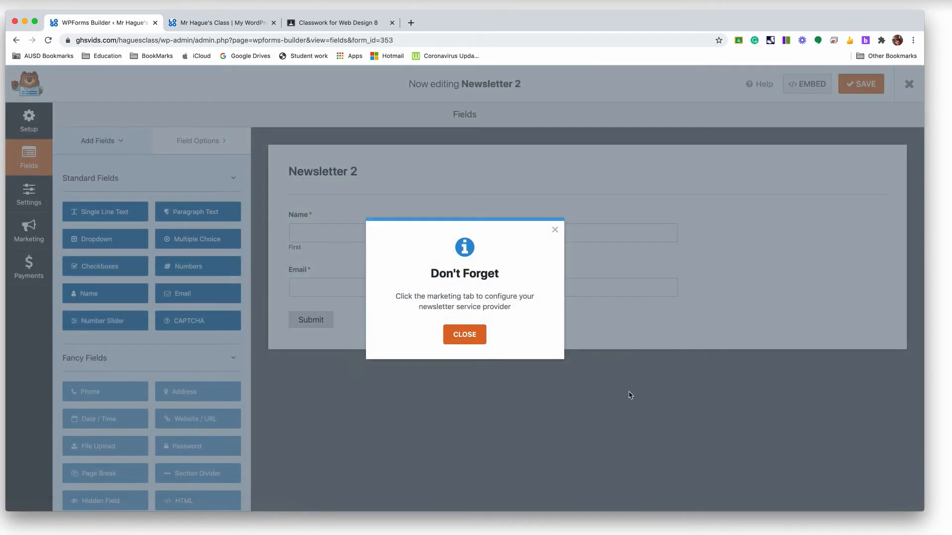
click(463, 335)
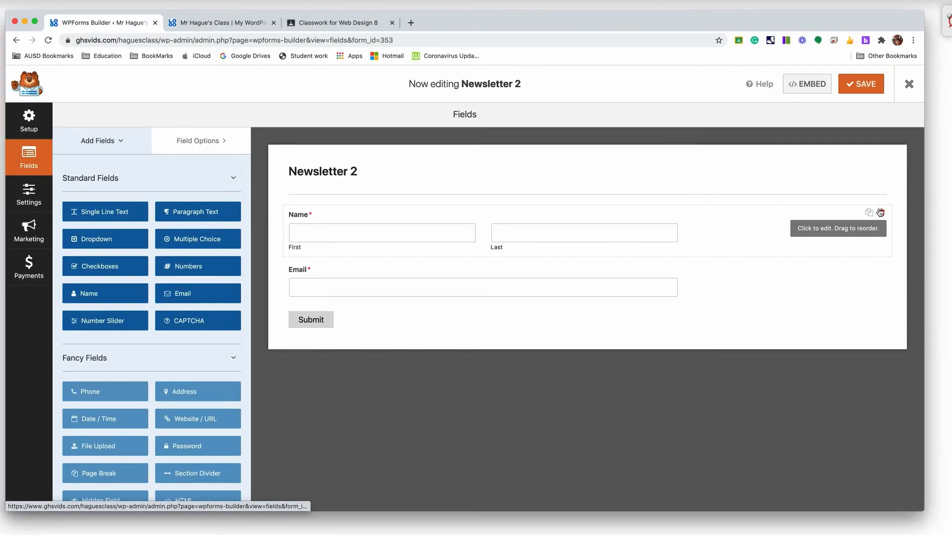
- Replace the Name field of Newsletter 2 with a Single Line Text field above Email
click(882, 213)
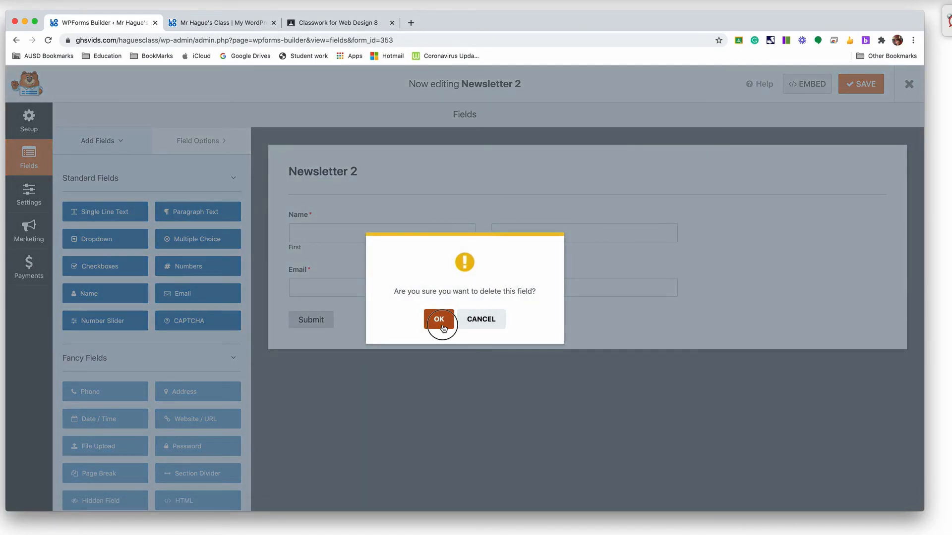
click(439, 320)
drag(102, 214, 344, 211)
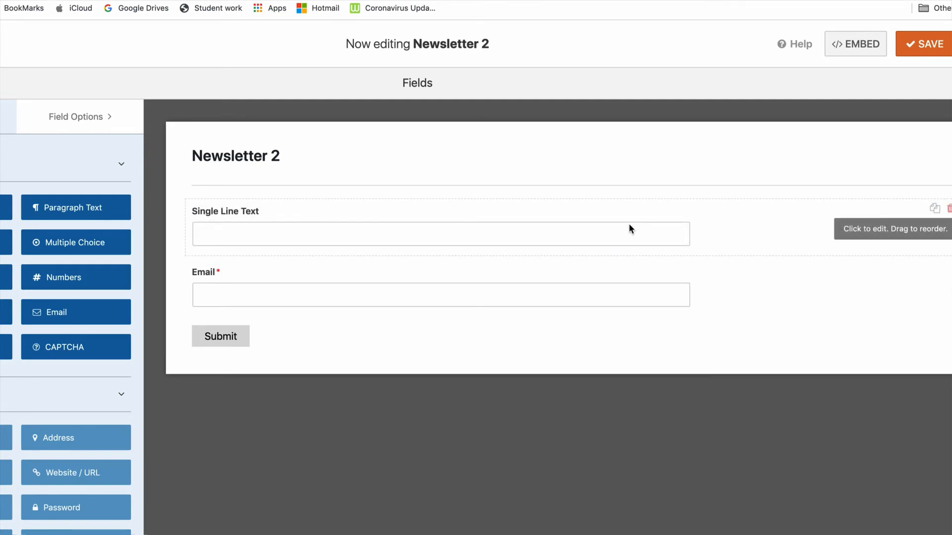
- Label the Single Line Text field "Full Name", make it required, and save and close the Newsletter 2 form
click(868, 233)
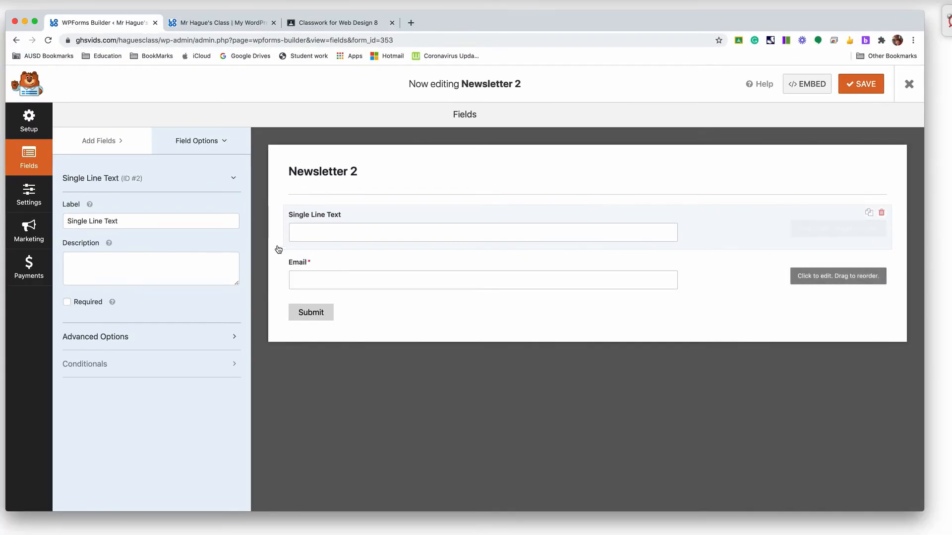
drag(140, 221, 42, 222)
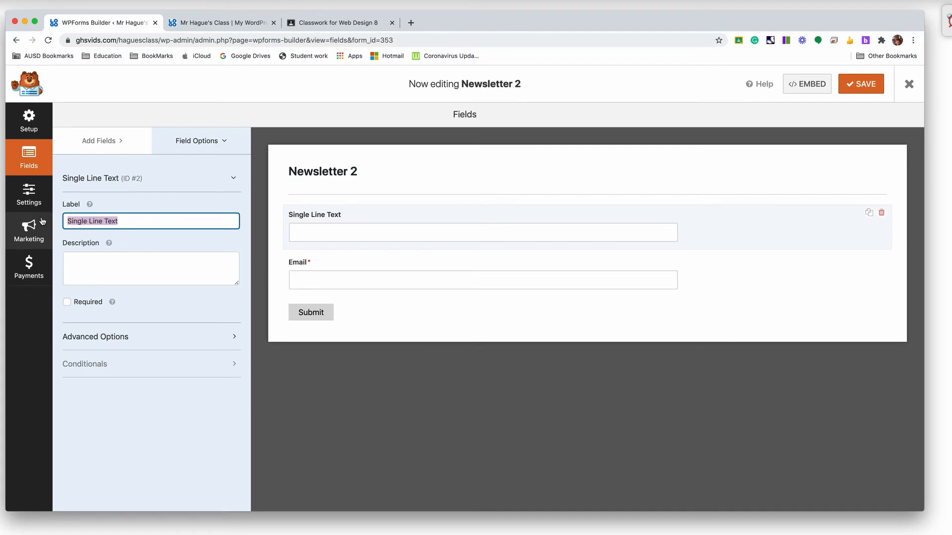
text(Full)
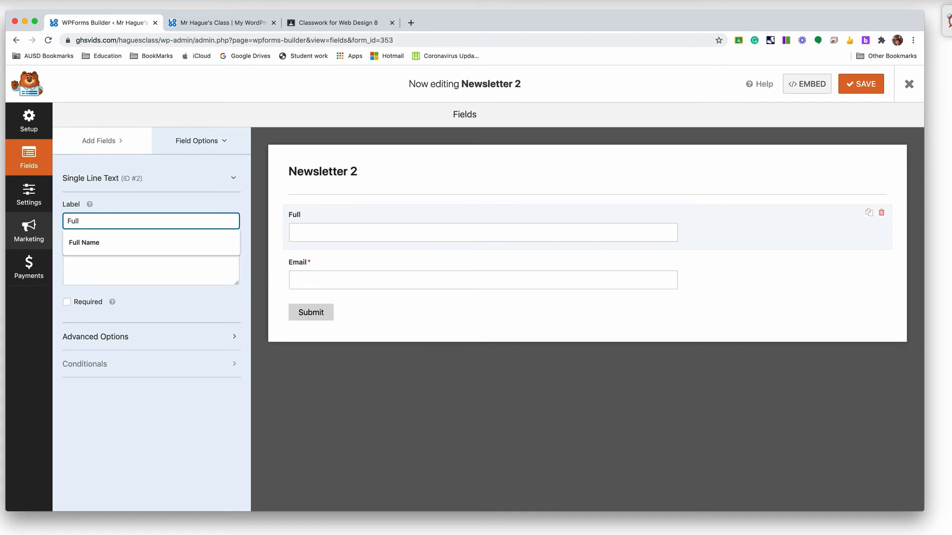
click(78, 242)
click(68, 303)
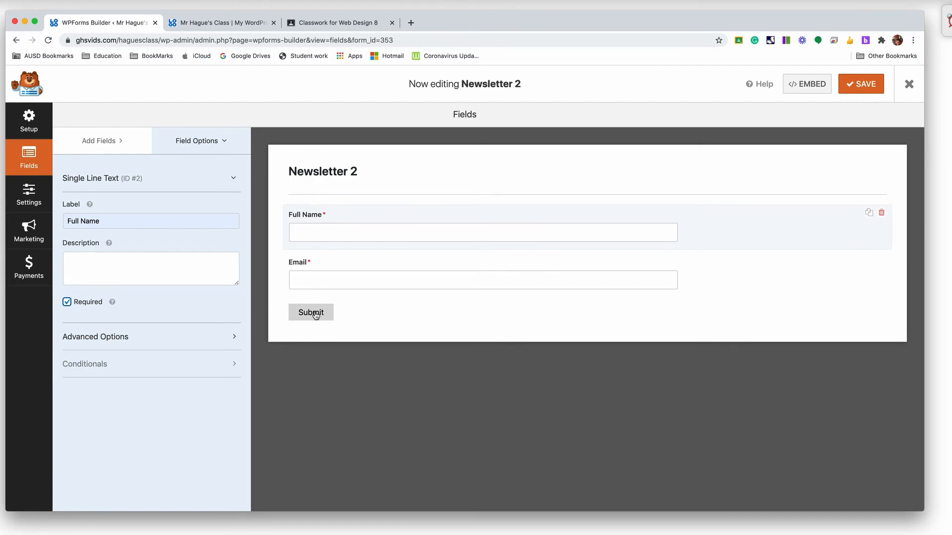
click(853, 88)
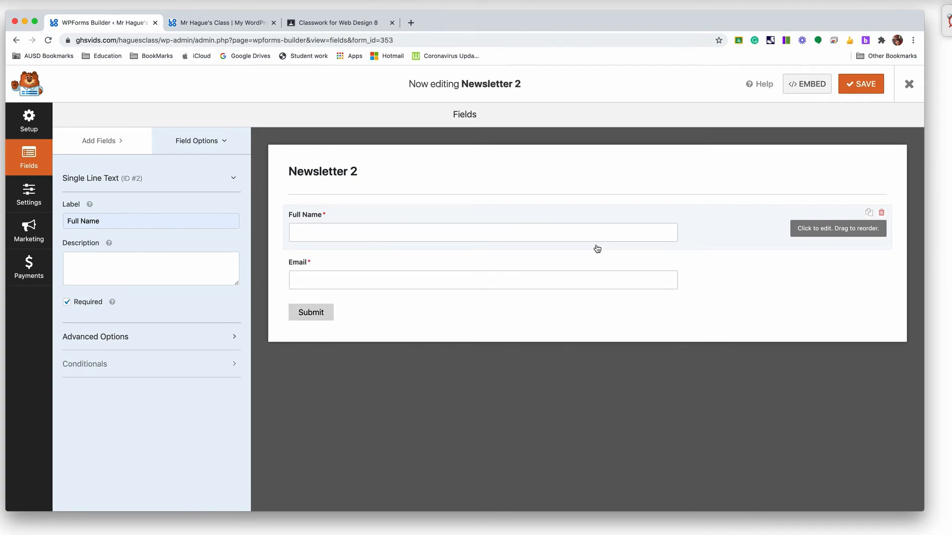
click(915, 85)
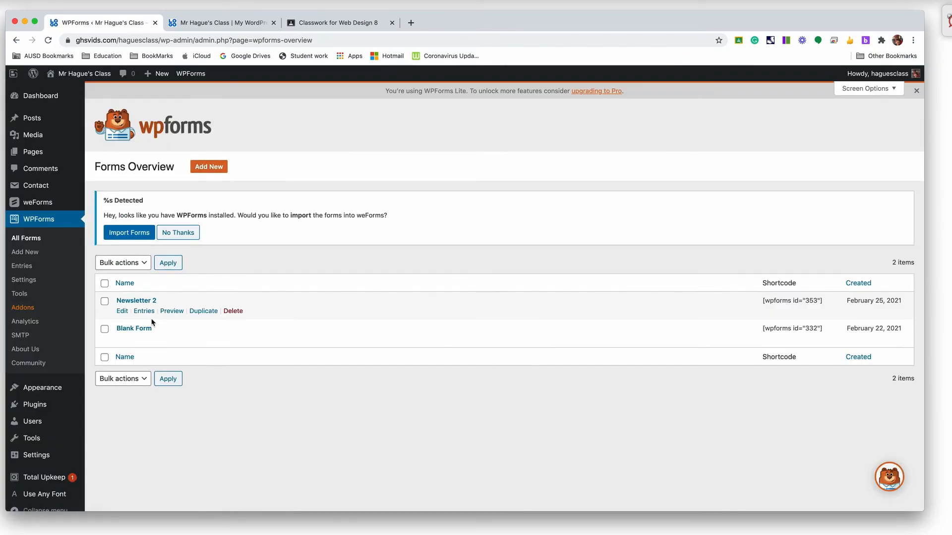
- Add a WPForms widget to the Primary Sidebar and place it directly below the weForms Newsletter widget
mouse_move(44, 390)
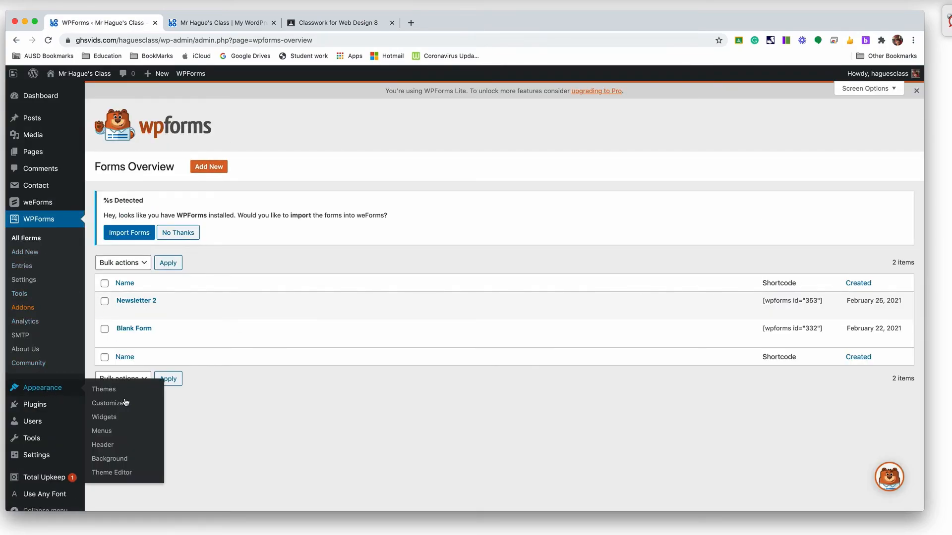
click(111, 423)
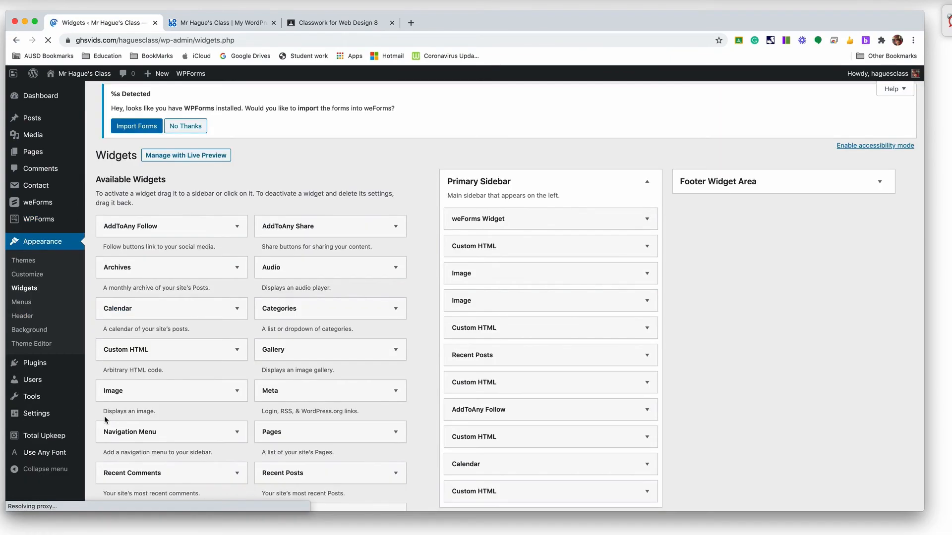
scroll(222, 358, down, 4)
scroll(222, 358, down, 3)
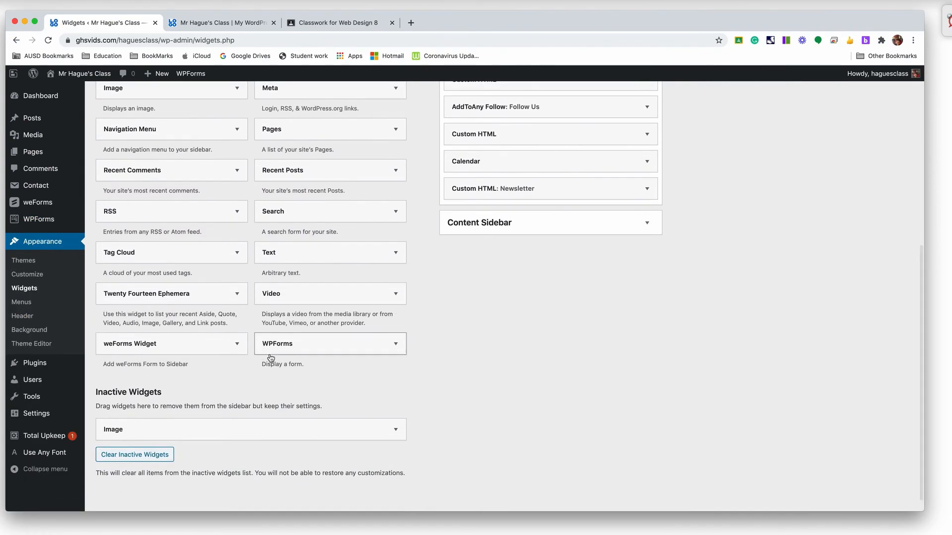
scroll(351, 351, up, 4)
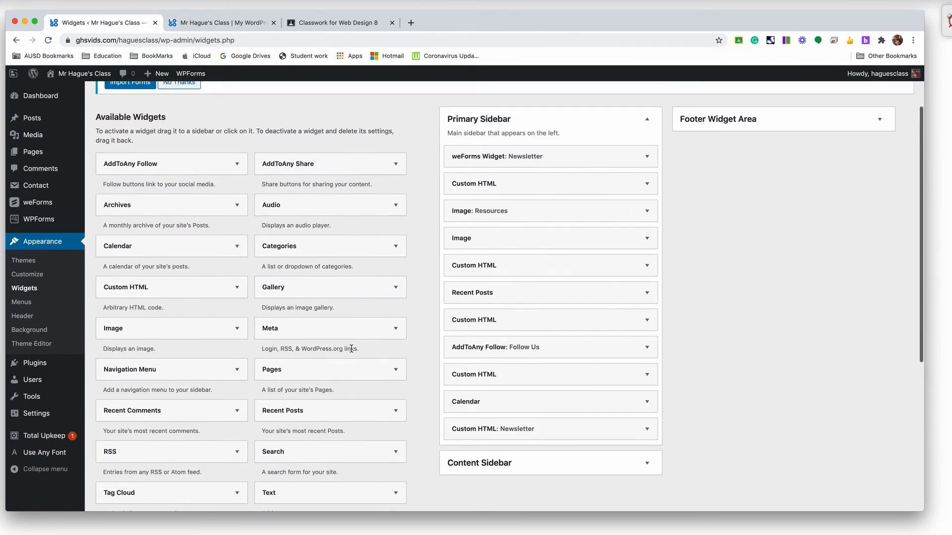
scroll(351, 351, down, 1)
scroll(306, 470, down, 1)
drag(304, 491, 489, 105)
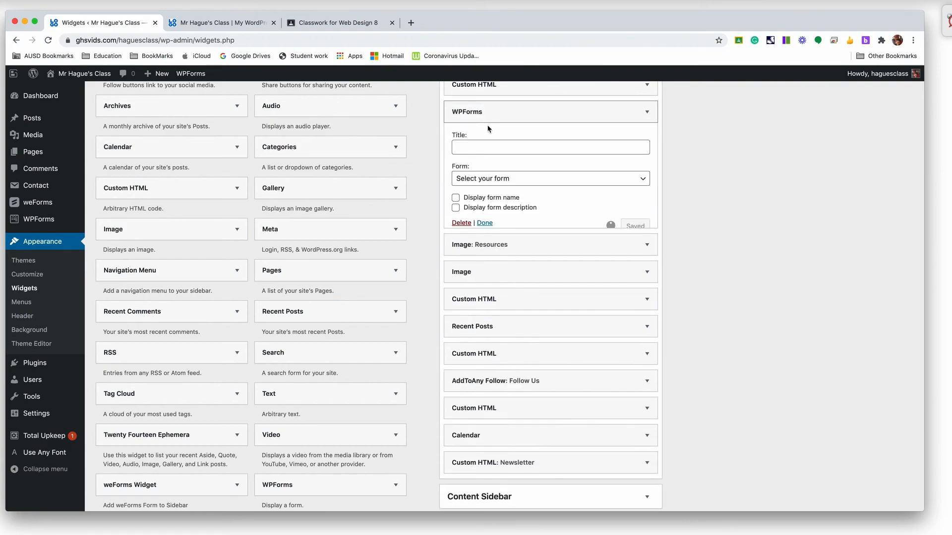
scroll(485, 270, up, 5)
drag(493, 278, 494, 257)
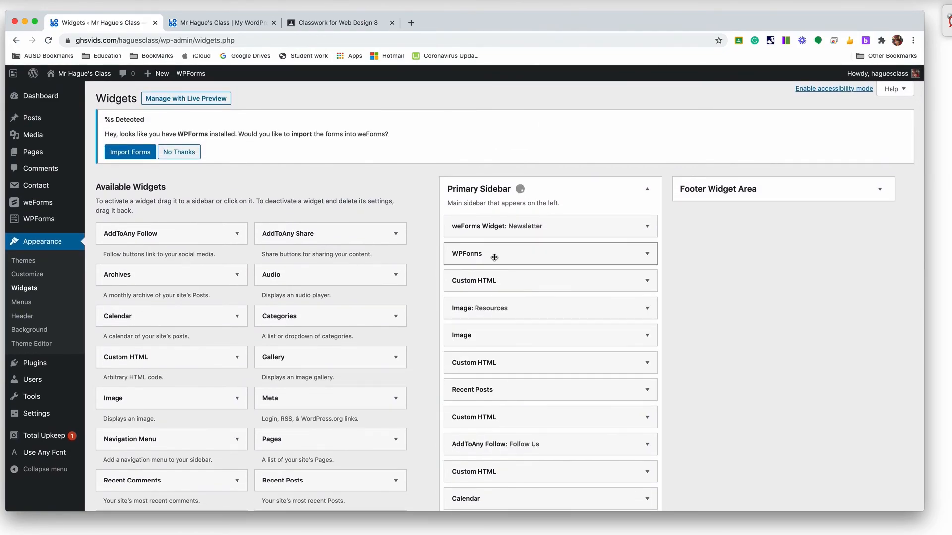
- Set the WPForms widget to display the Newsletter 2 form and save the widget
click(636, 258)
click(507, 323)
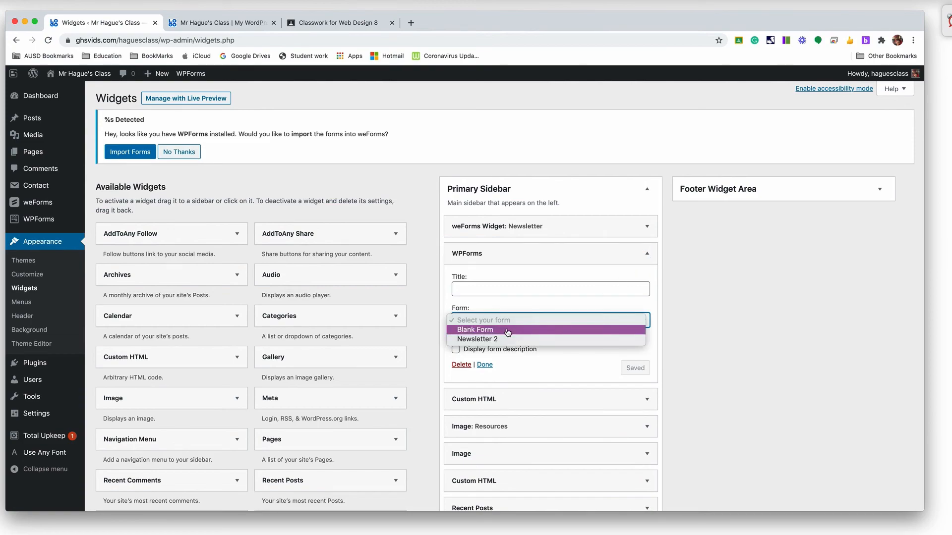
click(500, 339)
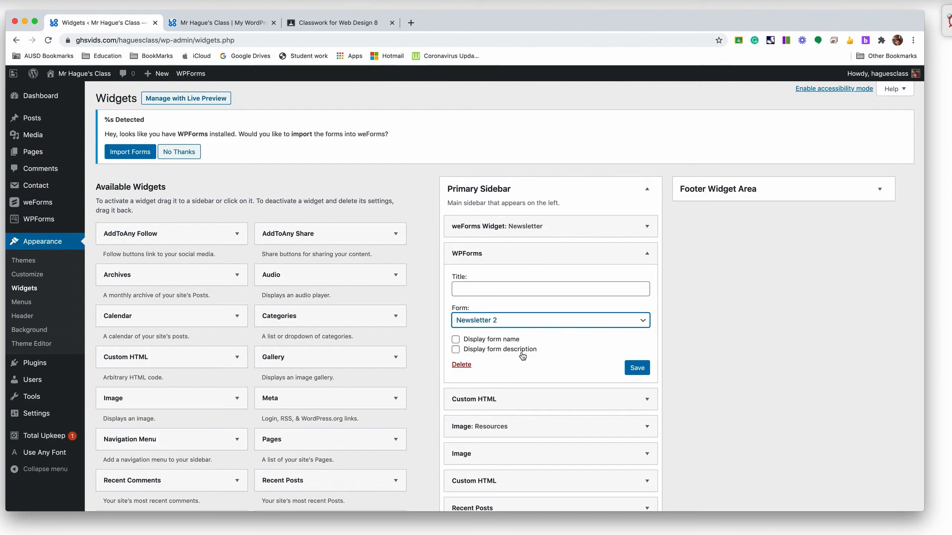
click(637, 369)
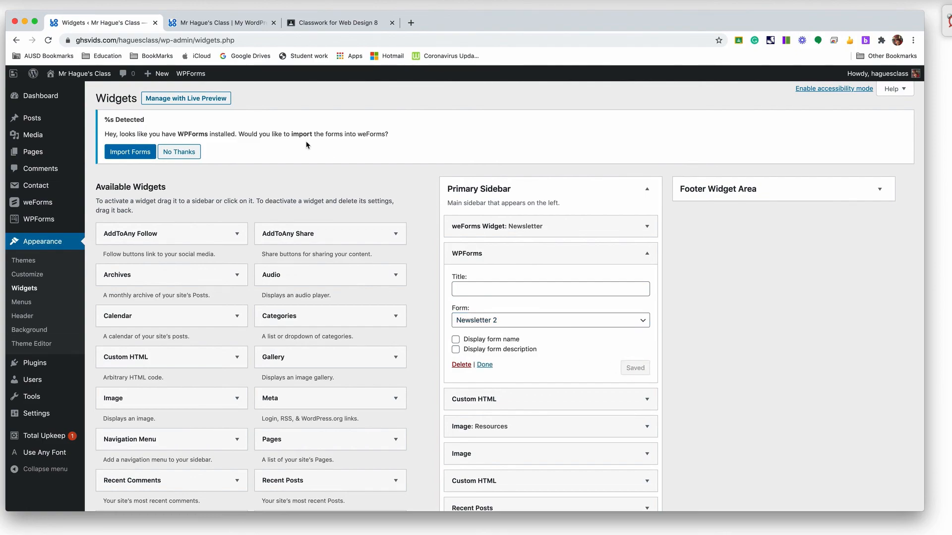
- Reload the live home page and compare the weForms and WPForms newsletter forms in its sidebar
scroll(306, 144, down, 1)
click(195, 22)
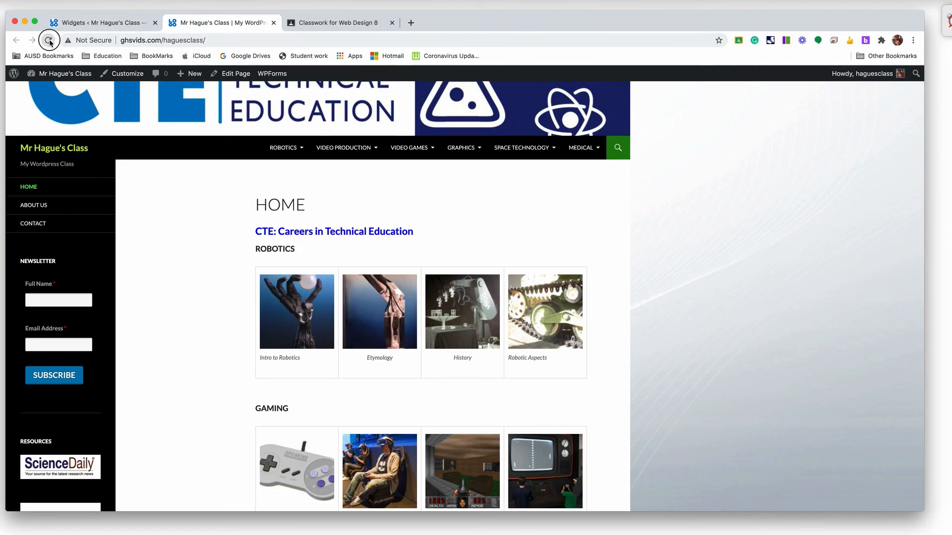
click(106, 187)
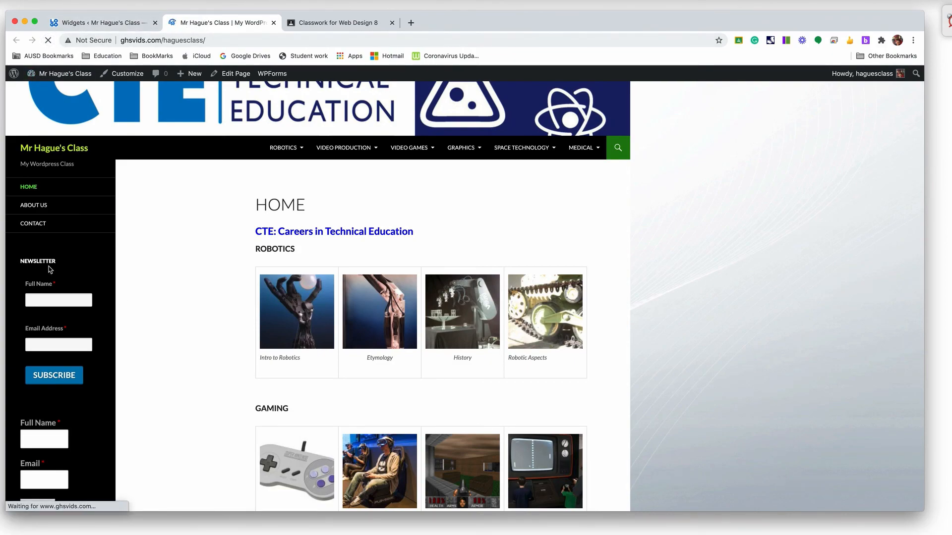
scroll(71, 366, down, 4)
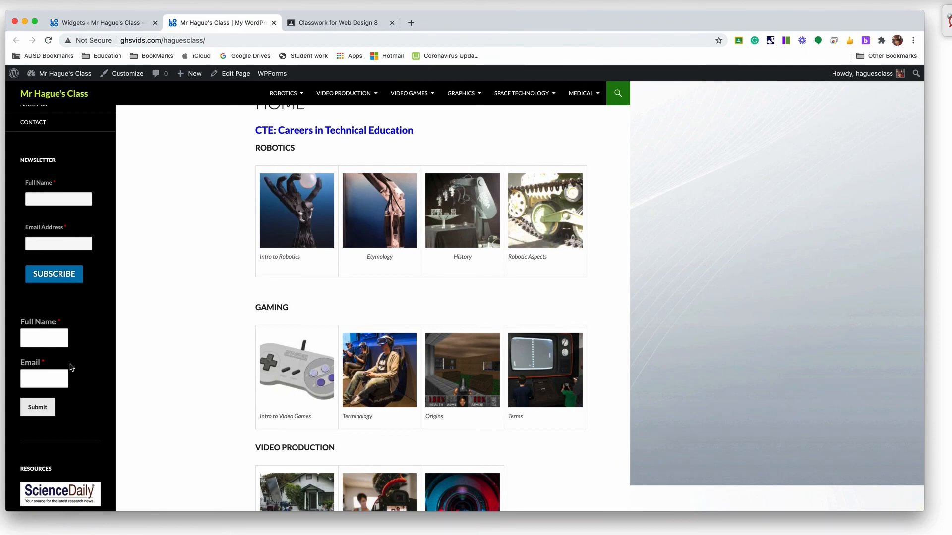
- Remove the WPForms widget from the Primary Sidebar on the Widgets page and review the remaining widgets
click(87, 23)
drag(538, 230, 240, 217)
scroll(528, 281, down, 5)
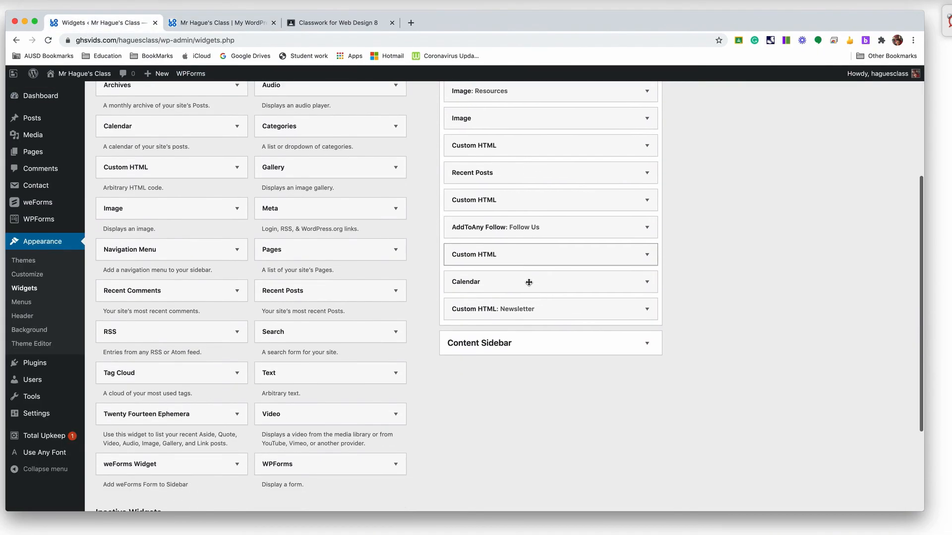
scroll(529, 283, up, 4)
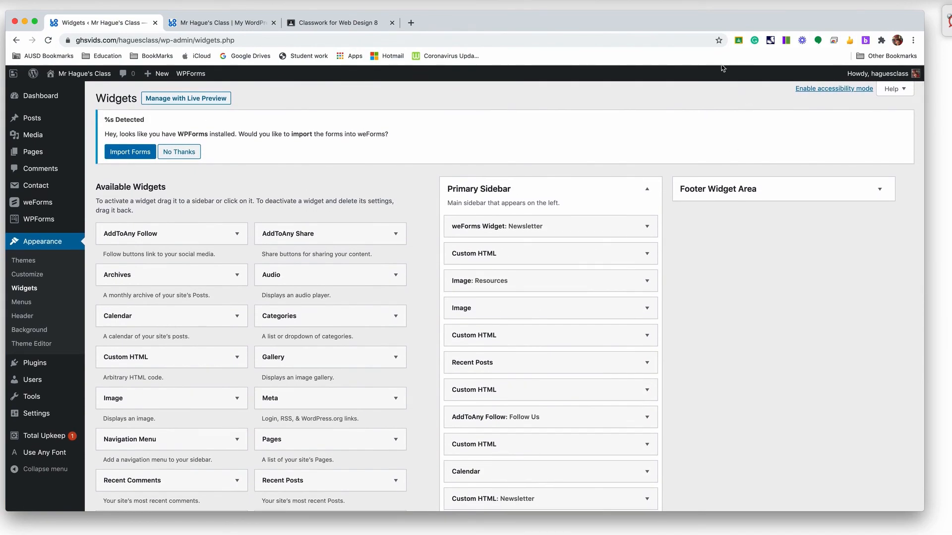
click(684, 1)
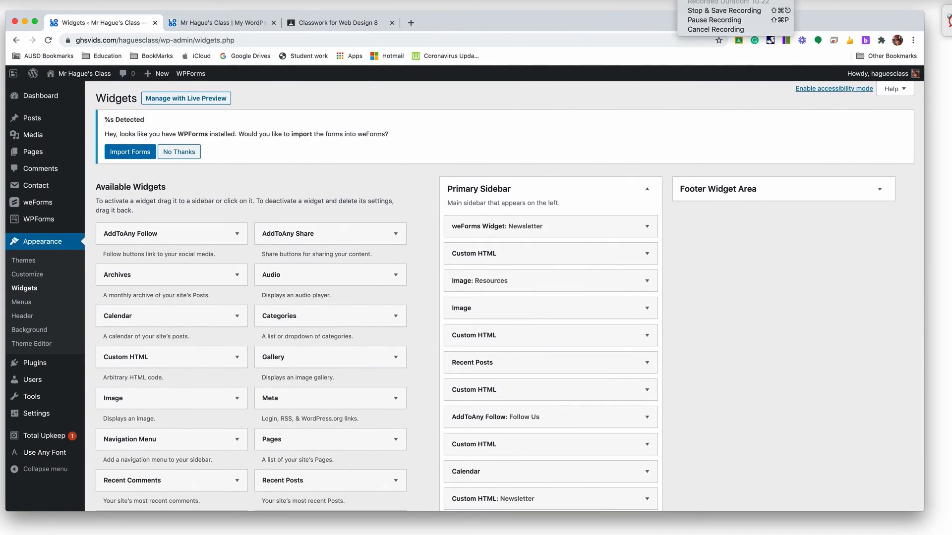